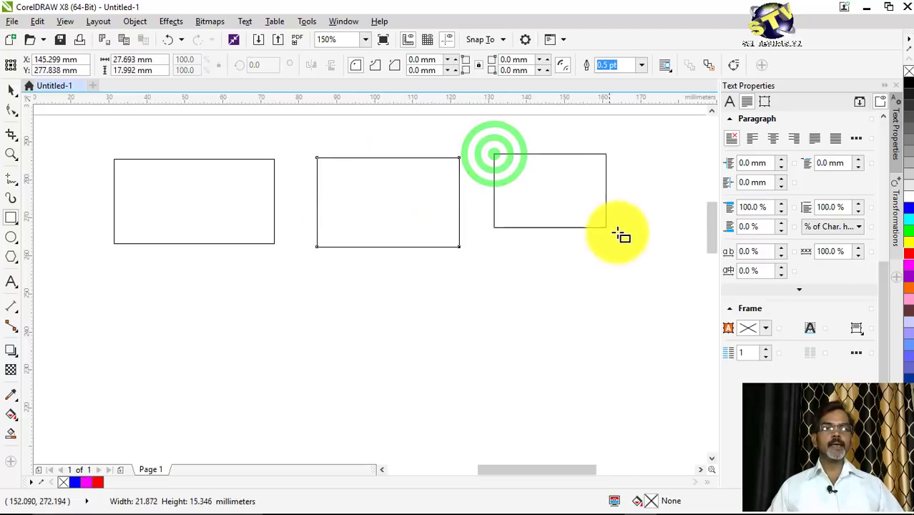
Draw a rectangle below the upper row of rectangles, and fill the upper-left rectangle red.
mouse_move(116, 300)
left_mouse_down()
mouse_move(213, 327)
mouse_move(263, 371)
left_mouse_up()
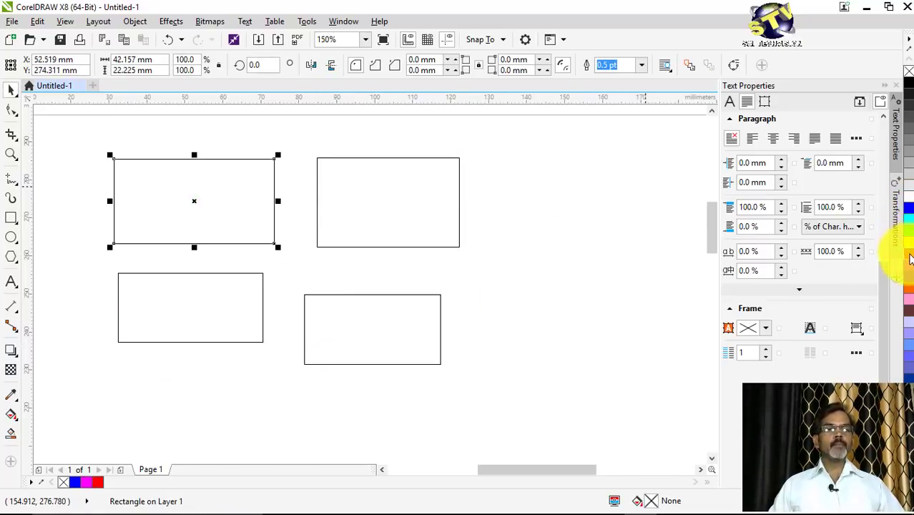
left_click(907, 249)
left_click(187, 136)
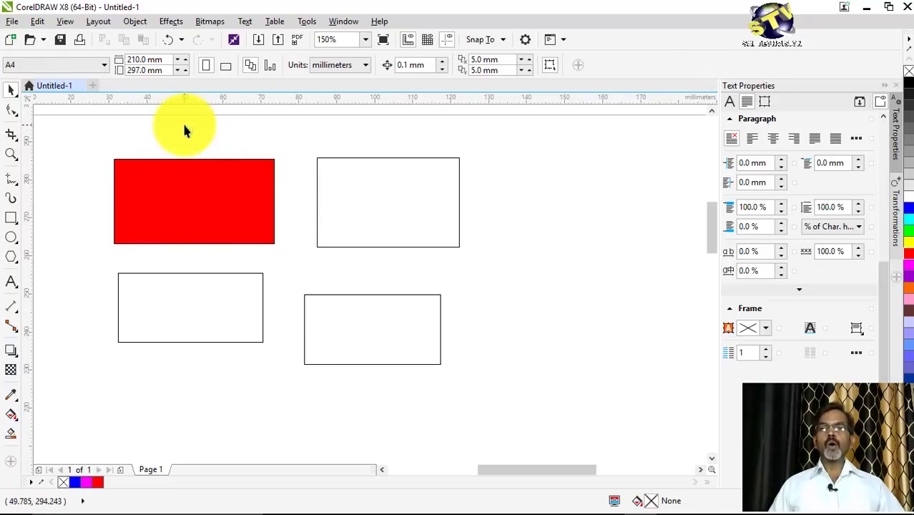
Import the image child-1726024_960_720.jpg and place it beside the upper row of rectangles.
left_click(12, 22)
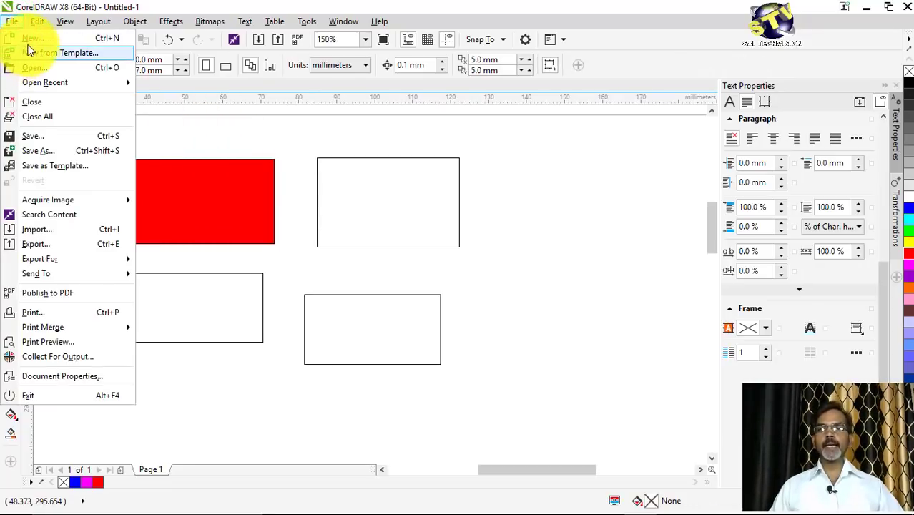
left_click(261, 41)
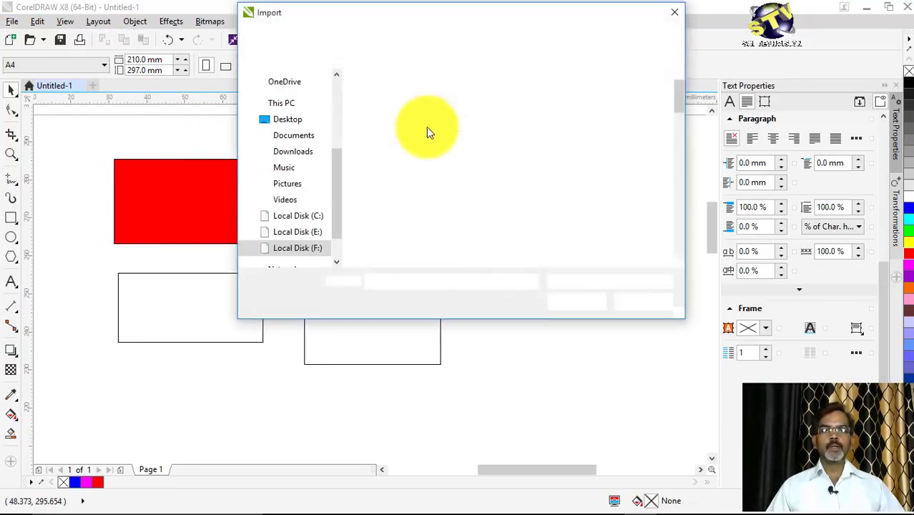
scroll(530, 243, "down", 3)
scroll(530, 229, "down", 3)
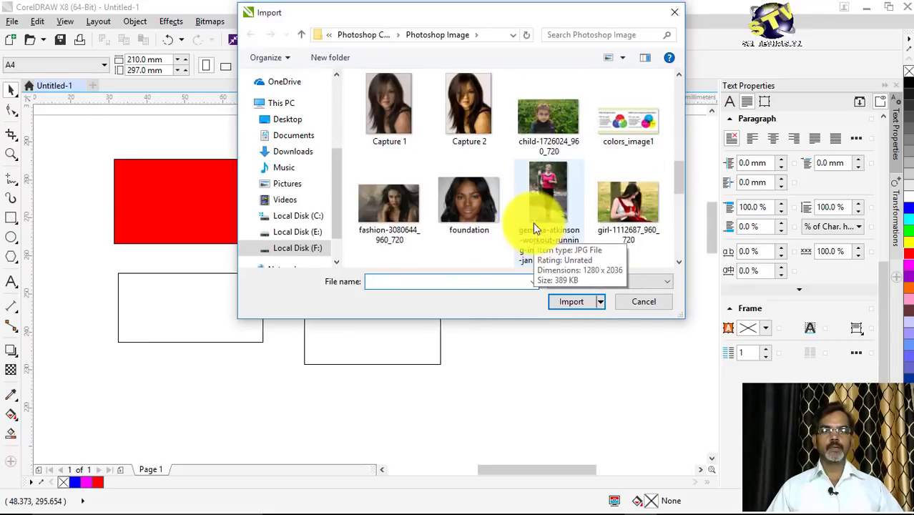
left_click(540, 123)
left_click(569, 304)
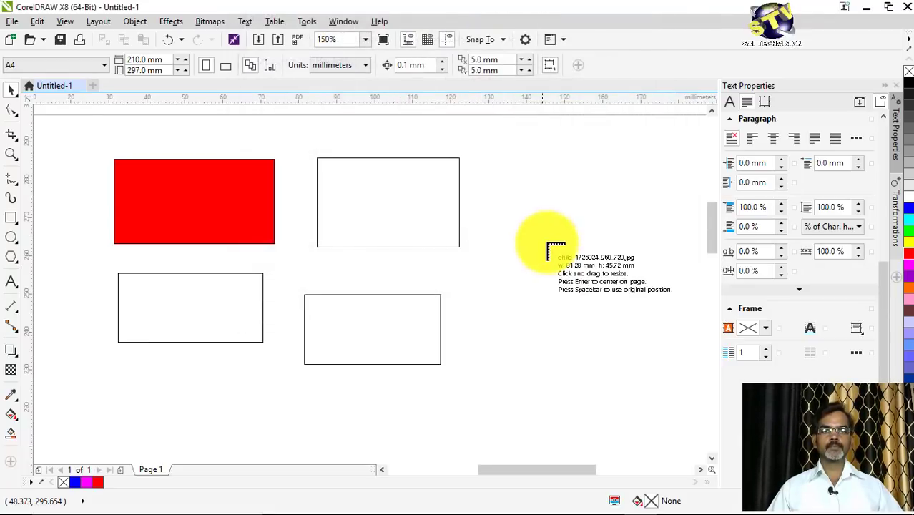
left_click(484, 148)
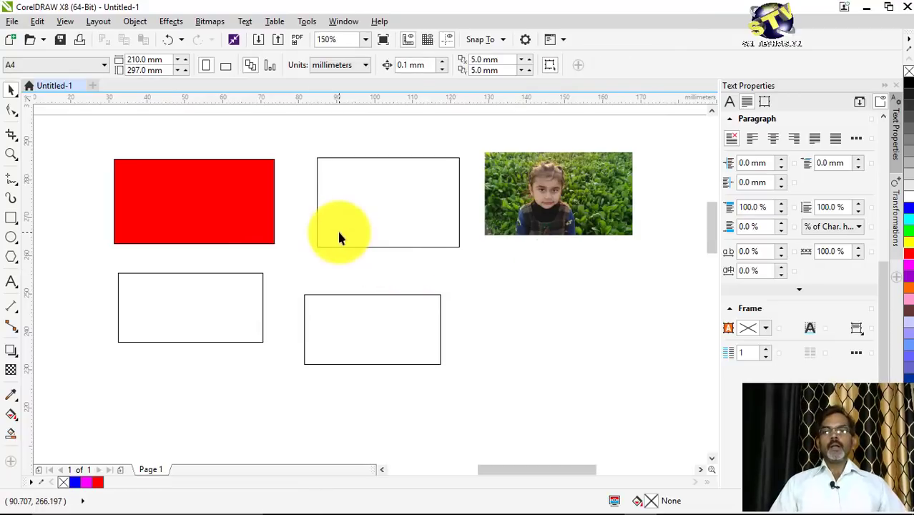
Crop the imported photo with the Crop tool to an area of about 19.6 by 20.3 mm around the child.
left_click(12, 135)
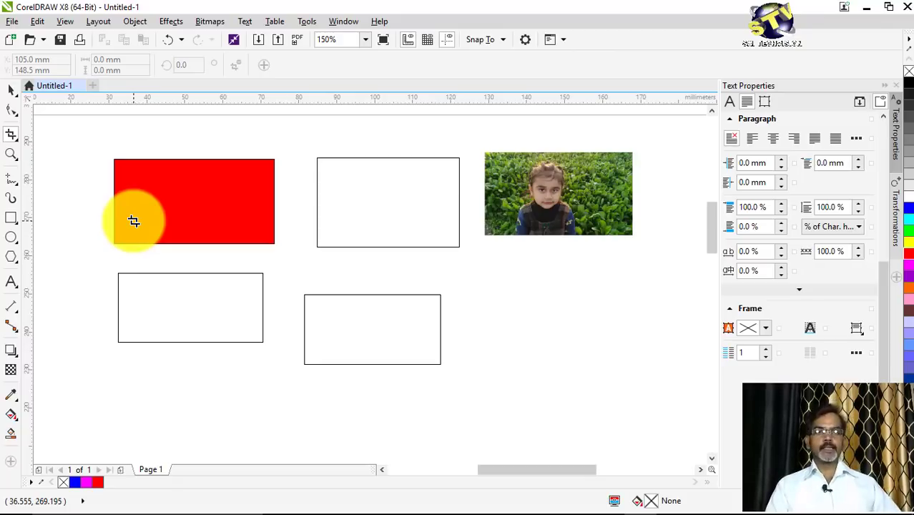
scroll(638, 183, "up", 2)
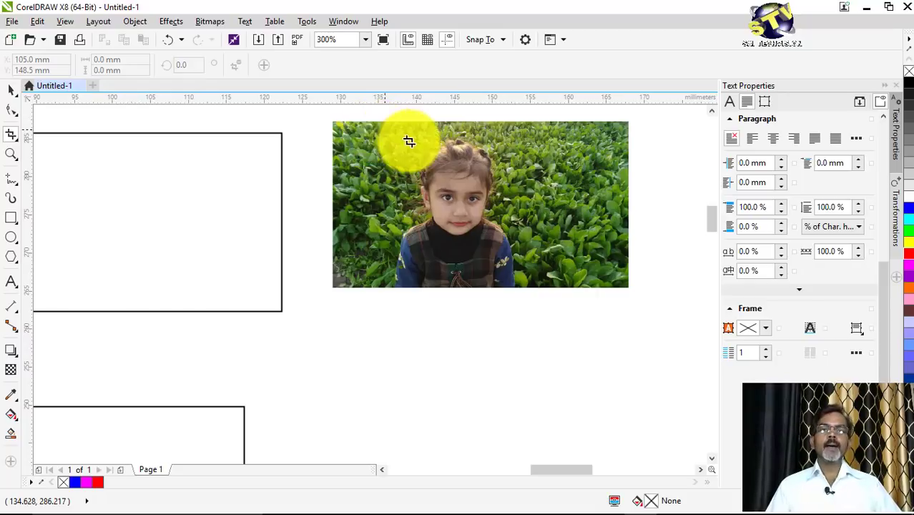
left_click(378, 133)
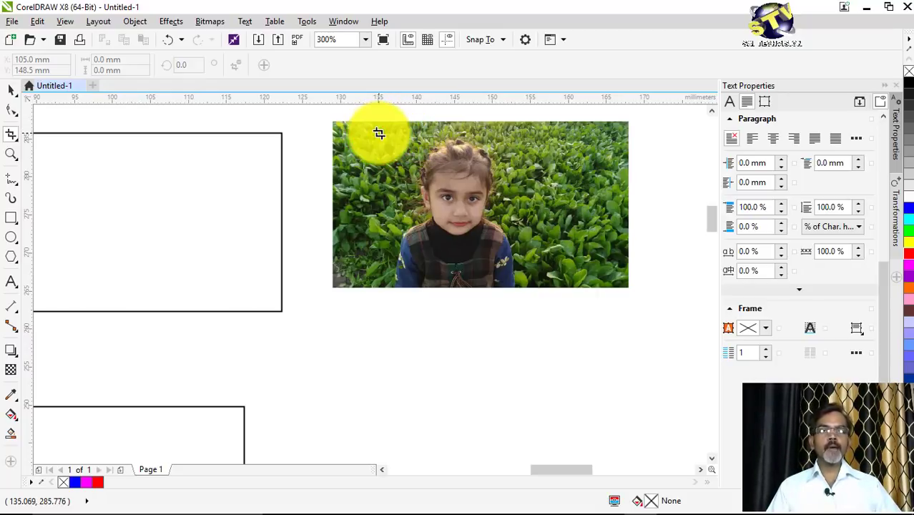
left_click_drag(378, 133, 528, 288)
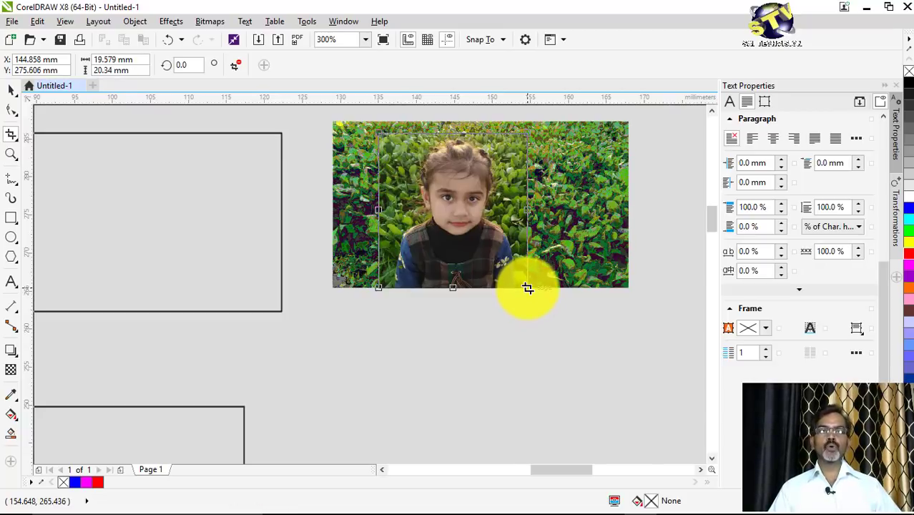
double_click(485, 211)
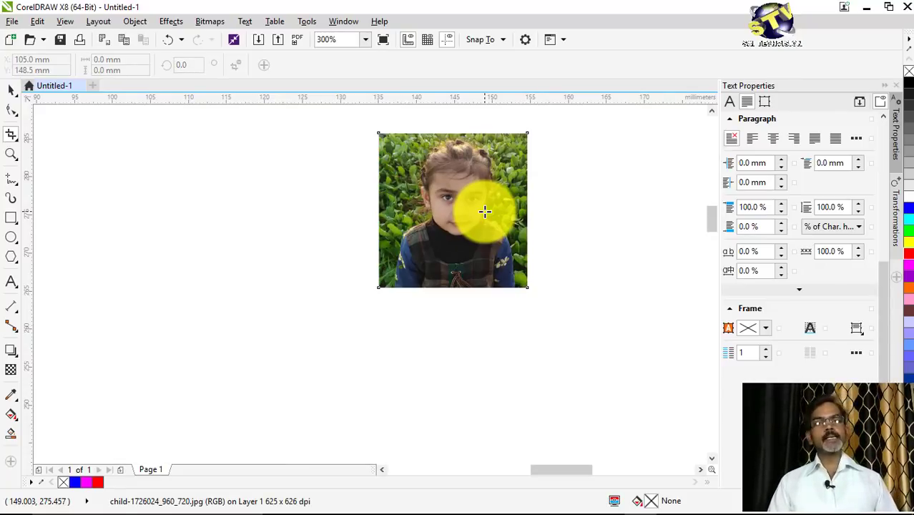
Reposition the cropped photo within the upper part of the page.
scroll(485, 211, "down", 2)
scroll(481, 204, "up", 2)
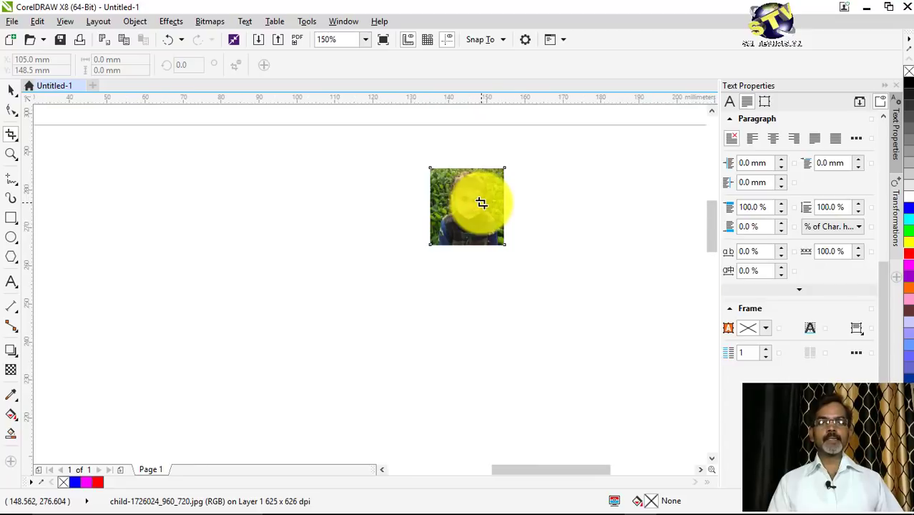
scroll(481, 204, "down", 1)
key("space")
left_click_drag(452, 200, 325, 179)
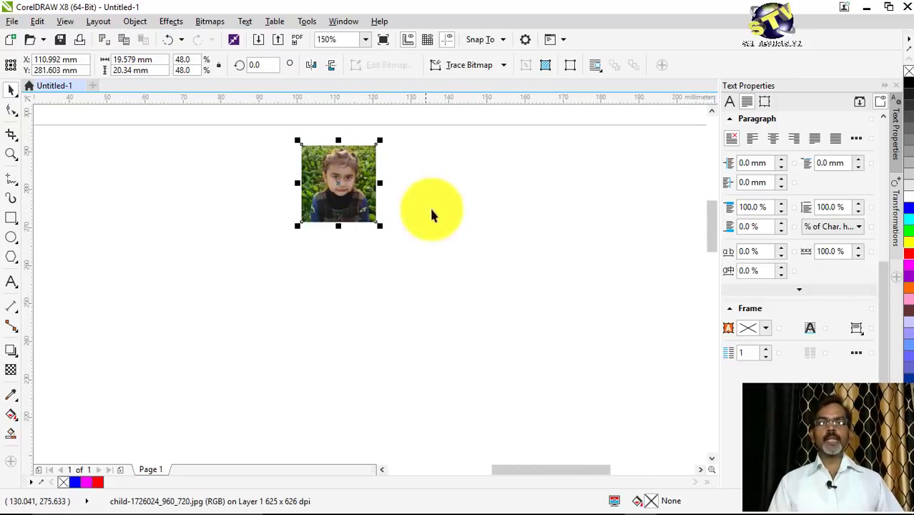
left_click(322, 173)
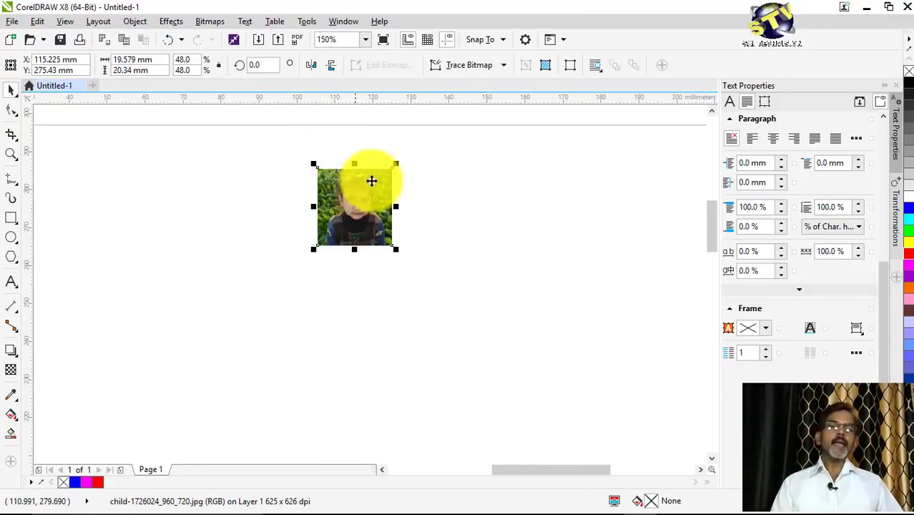
scroll(379, 181, "down", 1)
mouse_move(373, 187)
left_mouse_down()
mouse_move(345, 187)
mouse_move(385, 194)
left_mouse_up()
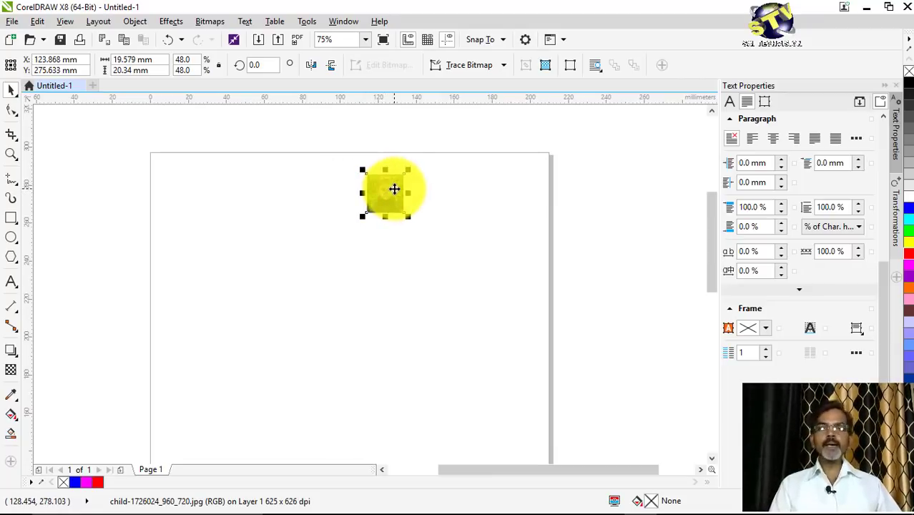
Undo the photo moves and the crop.
key("ctrl+z")
key("ctrl+z")
key("ctrl+z")
key("ctrl+z")
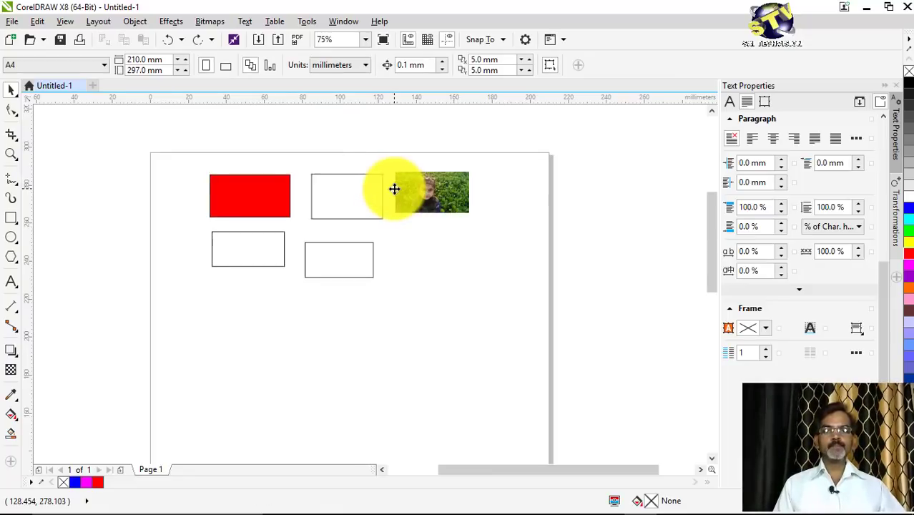
Cut diagonally across the red rectangle's upper-left corner with a straight line of the Knife tool.
scroll(279, 168, "up", 2)
scroll(318, 151, "down", 2)
scroll(293, 175, "up", 2)
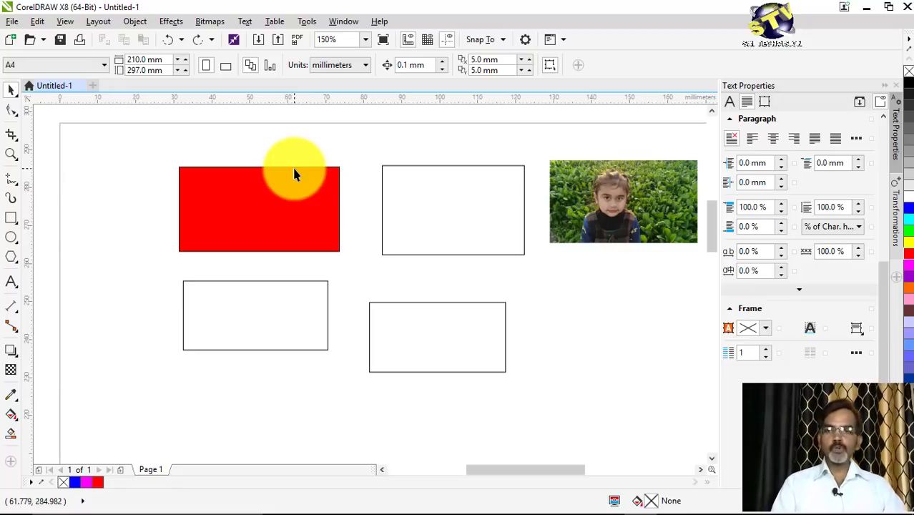
left_click(294, 174)
left_click(11, 134)
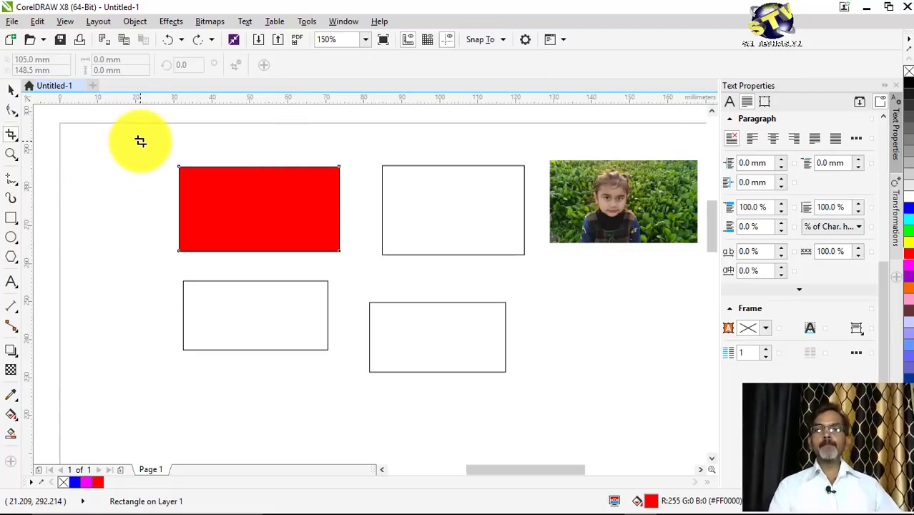
left_click(20, 141)
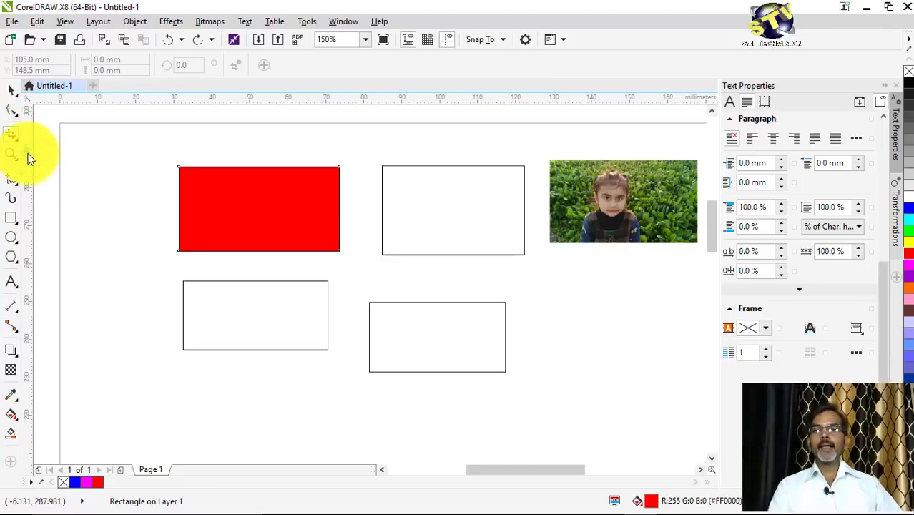
left_click(65, 148)
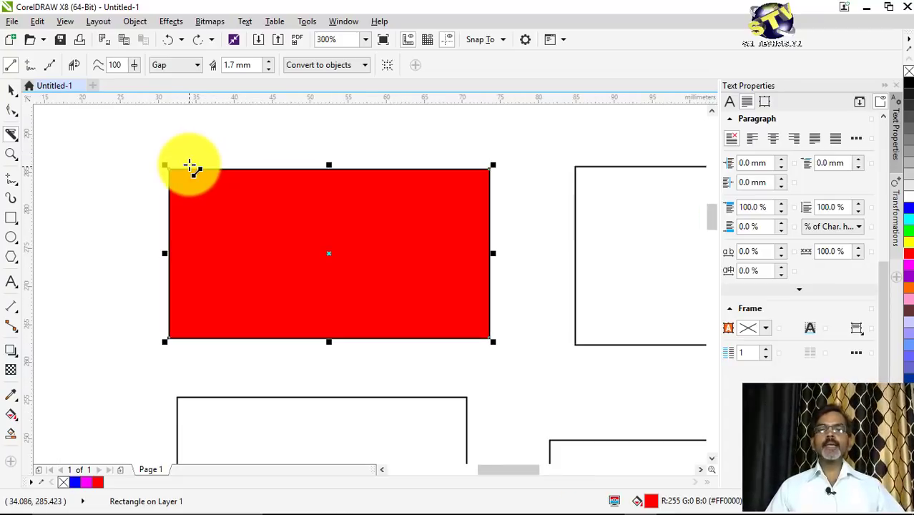
scroll(187, 167, "up", 2)
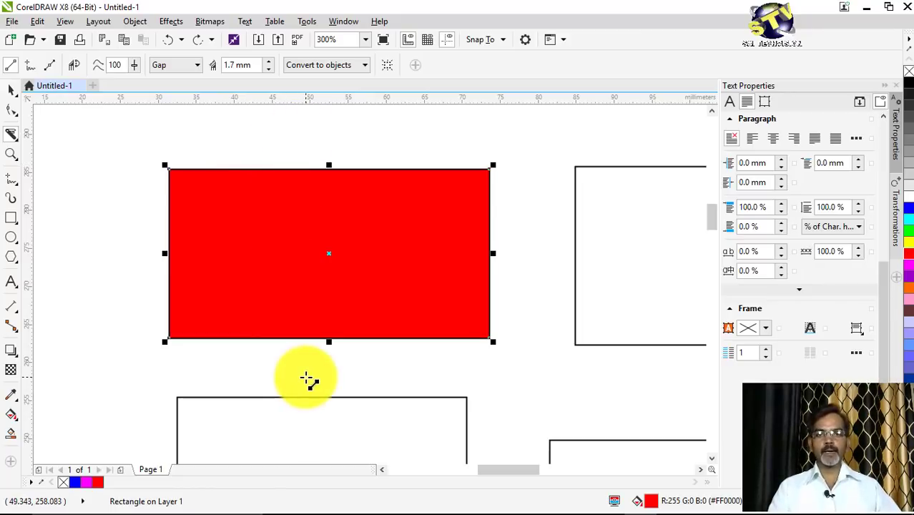
left_click(156, 245)
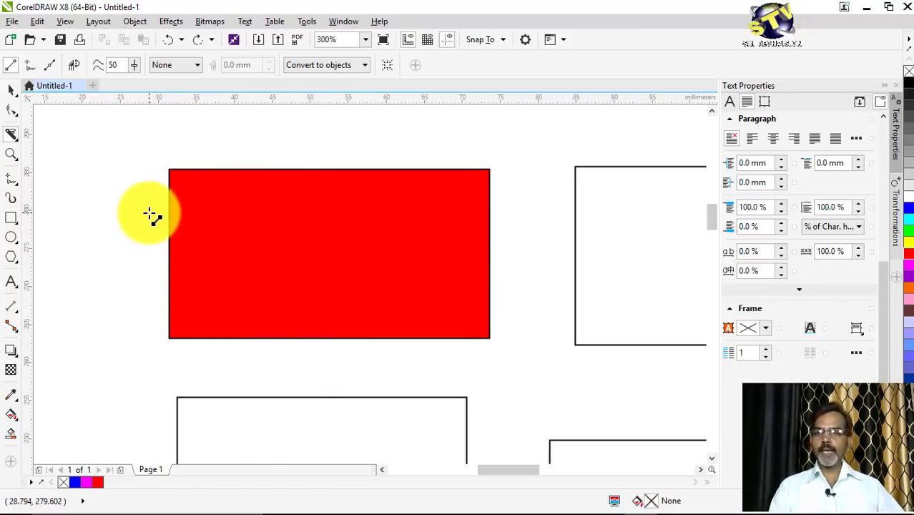
left_click(141, 221)
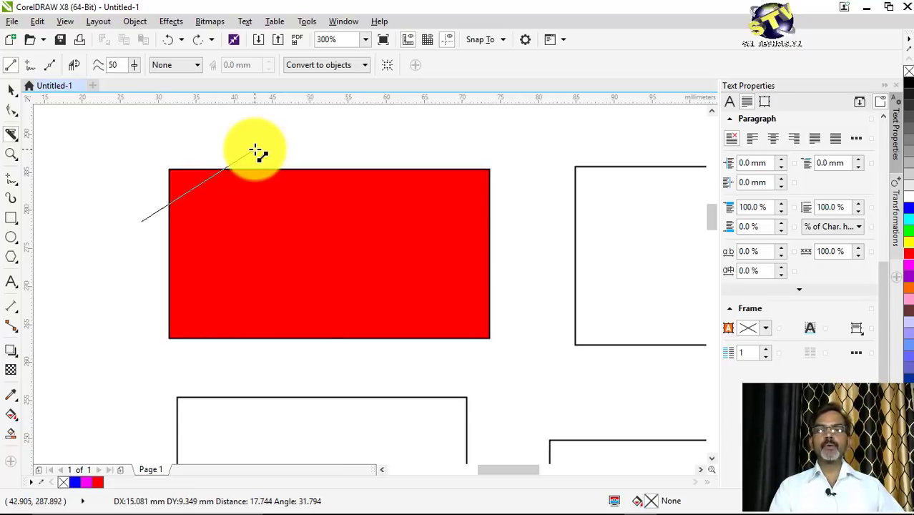
left_click(255, 150)
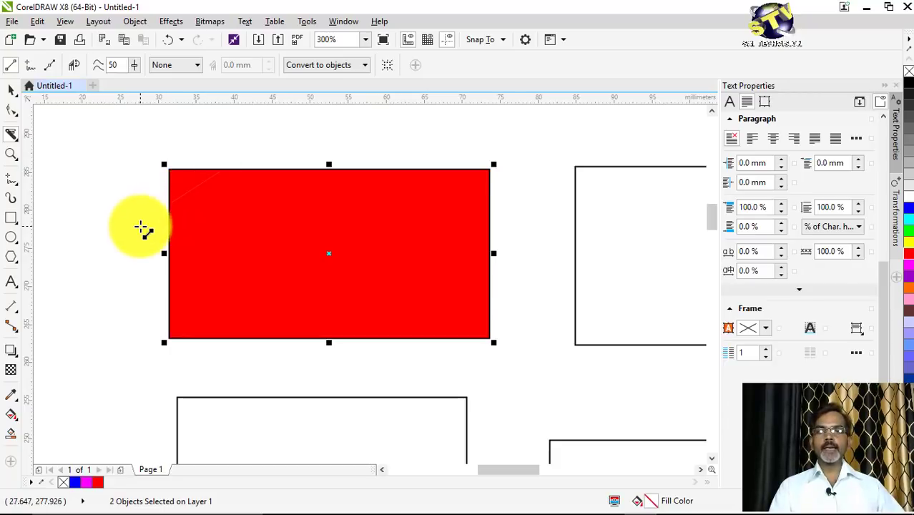
Pull the cut-off corner piece away from the red rectangle, and undo both the move and the diagonal cut.
left_click(10, 91)
left_click(62, 179)
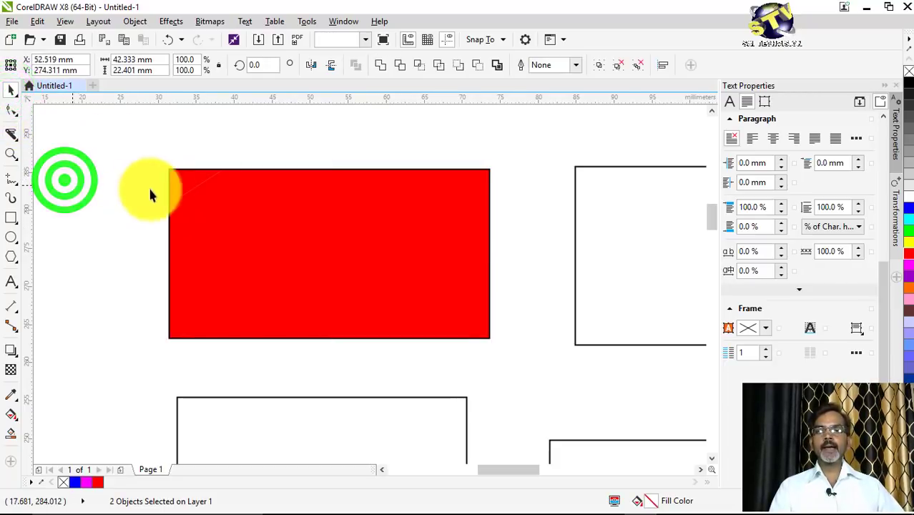
left_click(186, 177)
left_click(137, 217)
left_click_drag(184, 180, 128, 169)
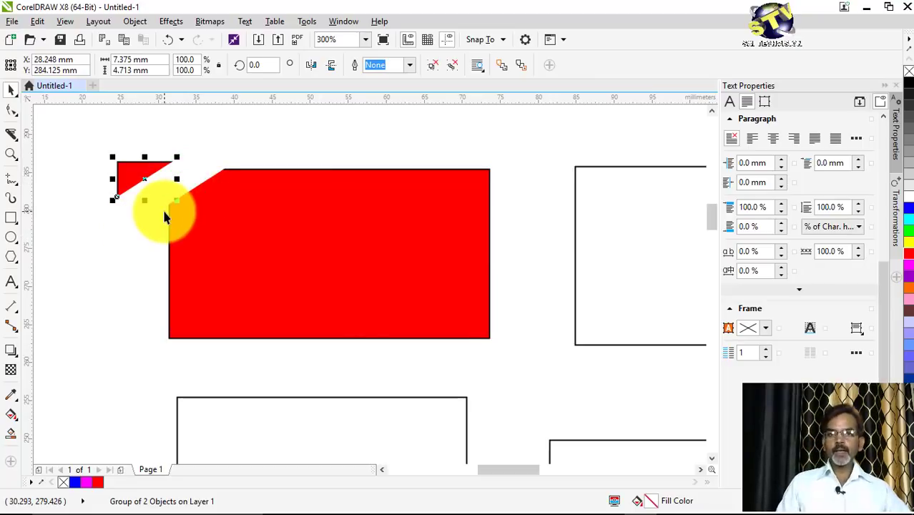
key("ctrl+z")
left_click(164, 216)
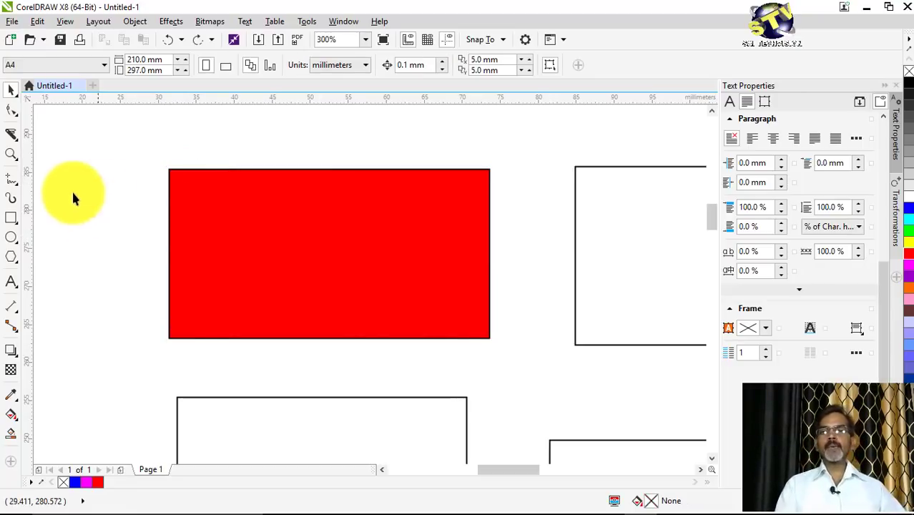
Split the red rectangle near its middle with a straight vertical cut of the Knife tool.
left_click(12, 135)
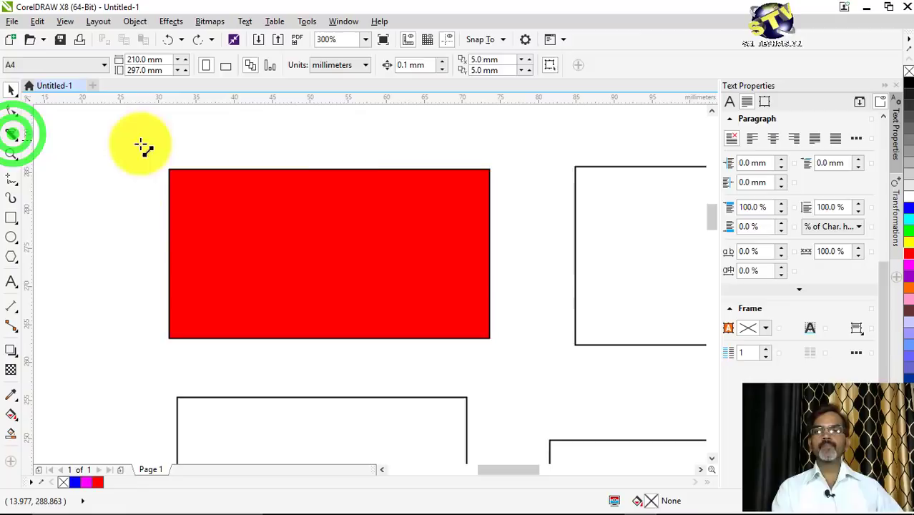
left_click(311, 148)
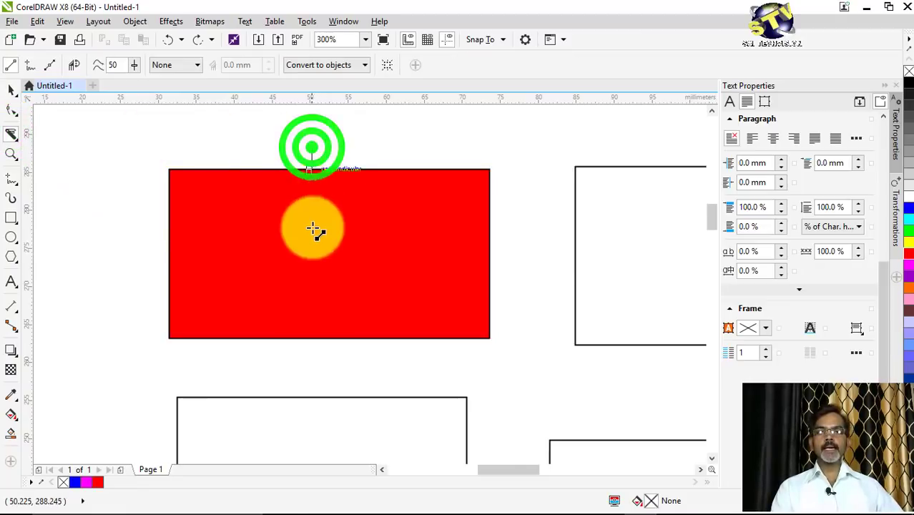
left_click(315, 371)
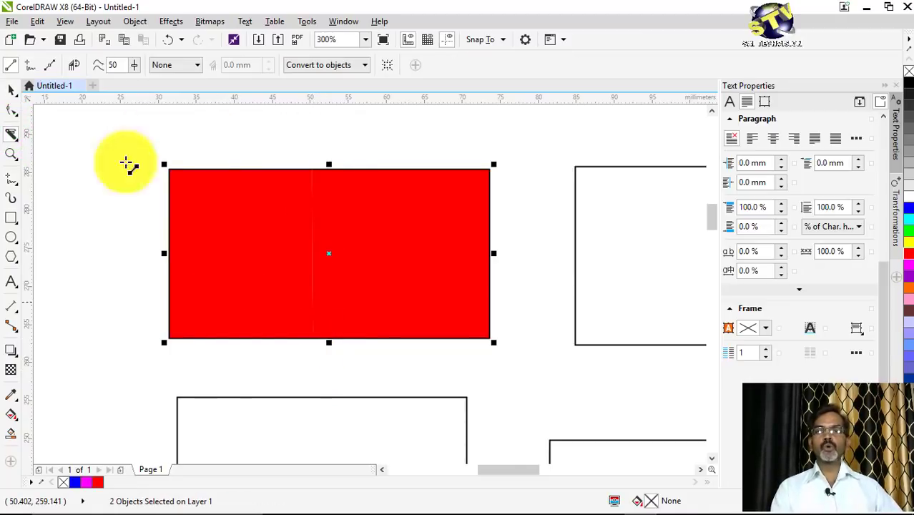
Pull the left piece of the split red rectangle away from the right piece, and undo the move.
left_click(11, 95)
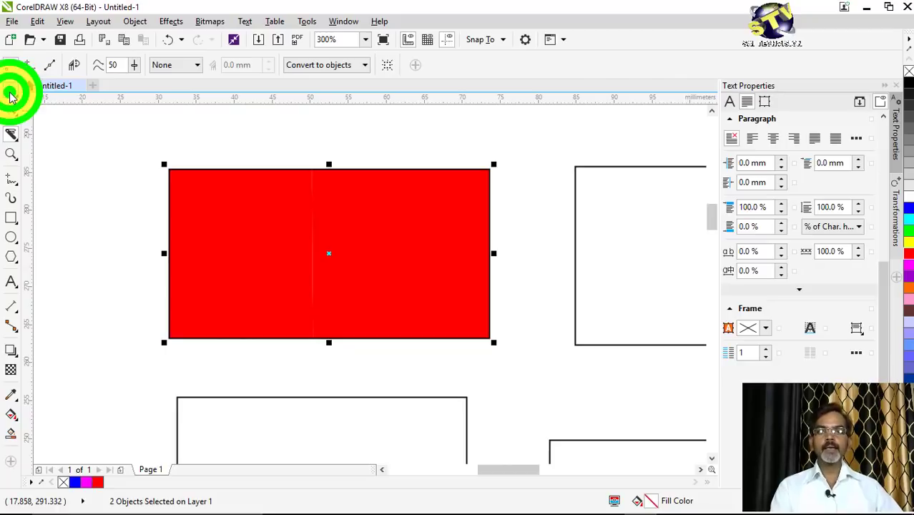
left_click(83, 254)
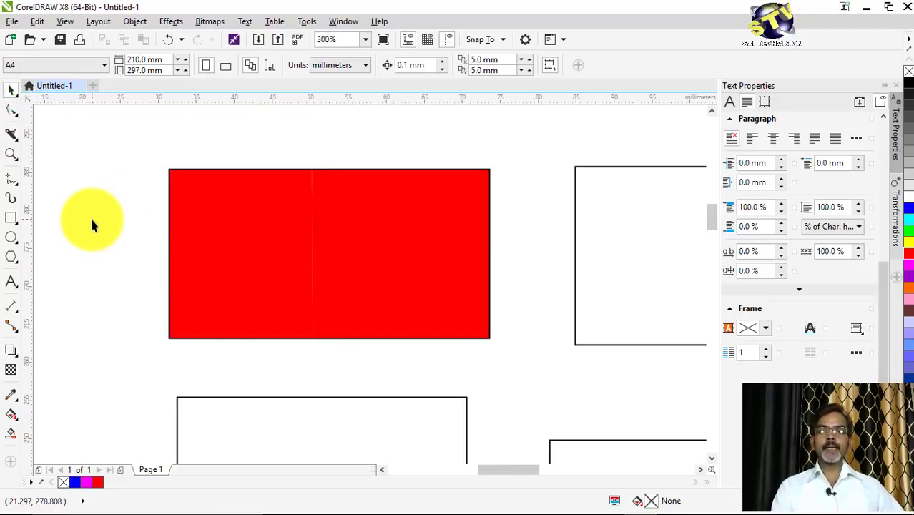
left_click(184, 253)
left_click_drag(197, 228, 111, 229)
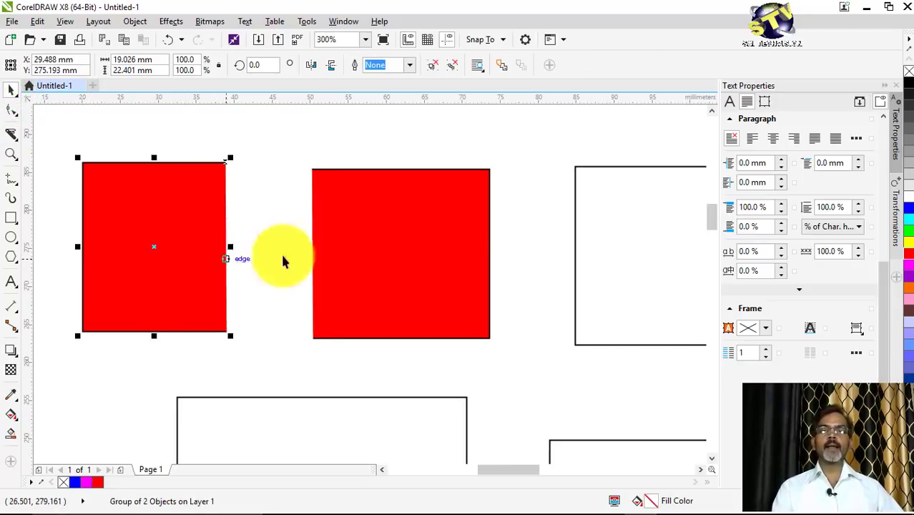
key("ctrl+z")
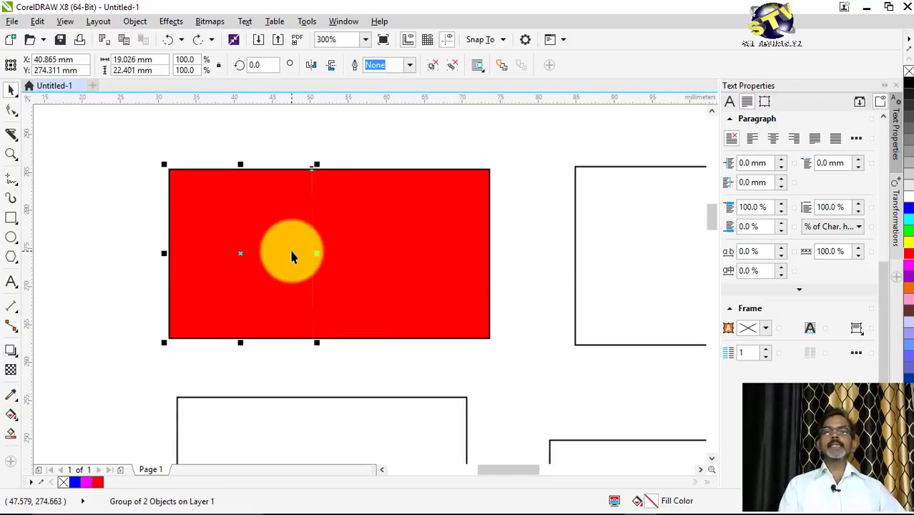
Split the red rectangle left of its centre with a straight vertical Knife cut leaving a 1.5 mm gap, and undo the cut.
left_click(129, 260)
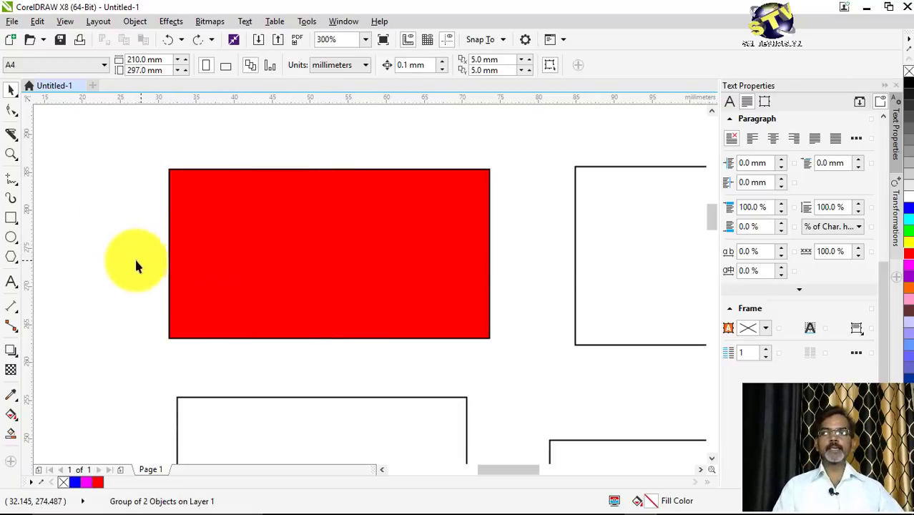
left_click(229, 258)
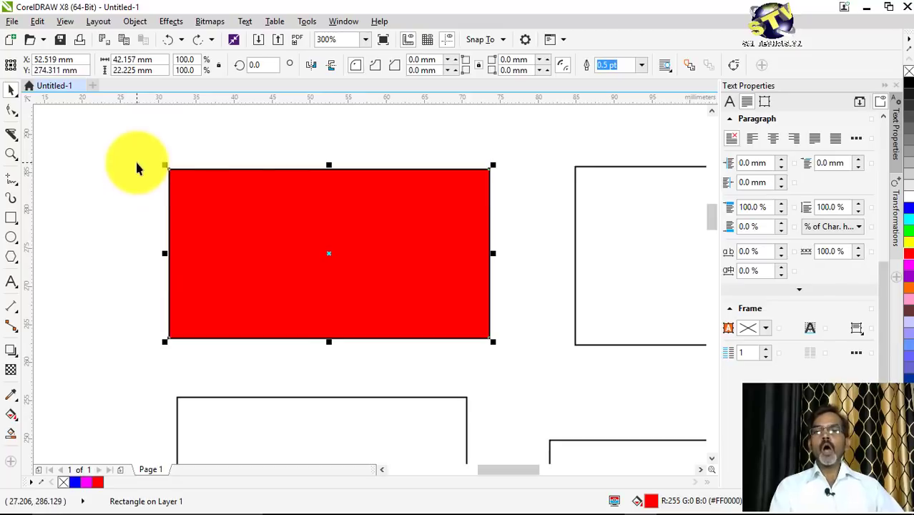
left_click(10, 134)
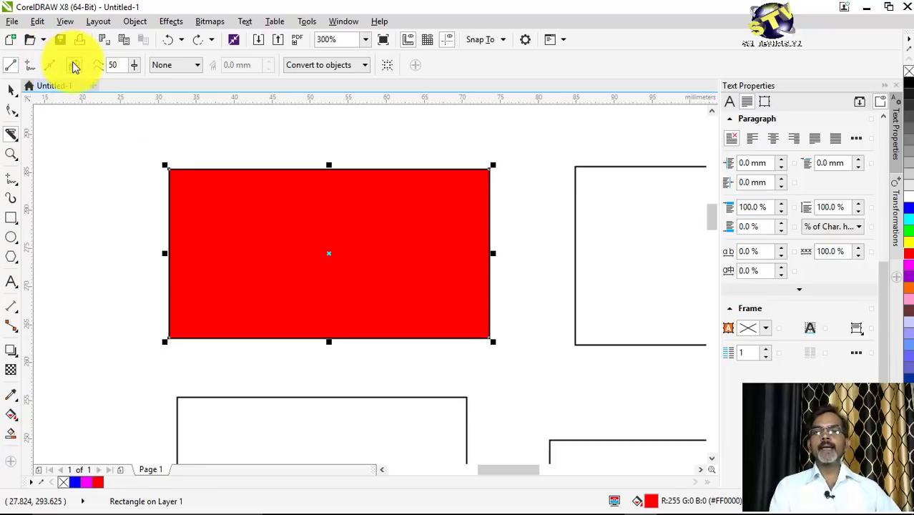
left_click(196, 65)
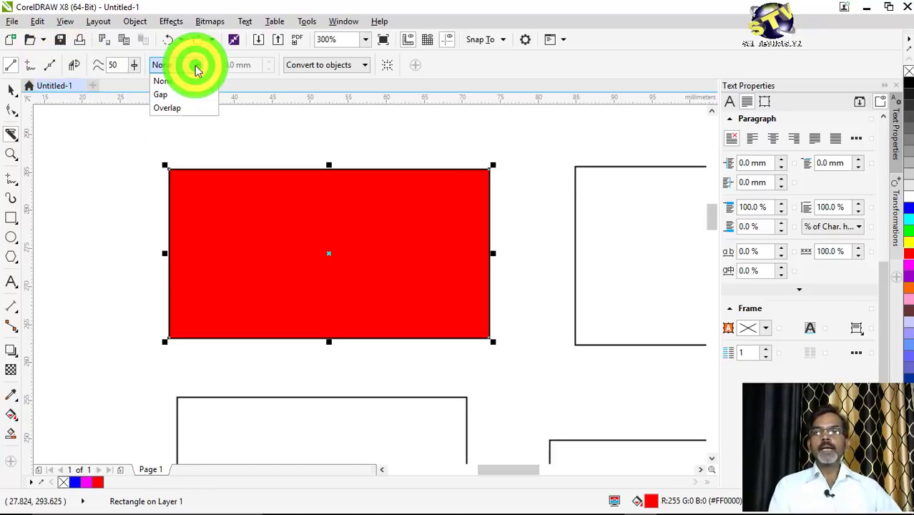
left_click(179, 98)
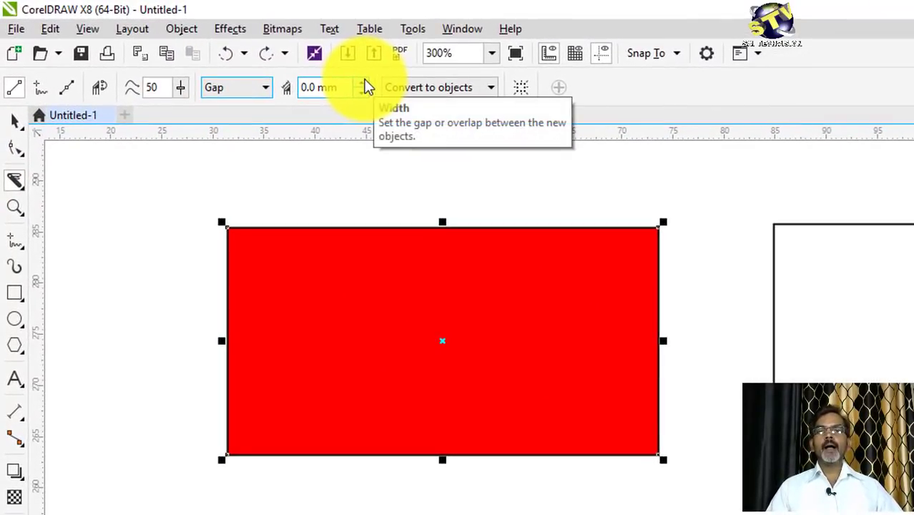
left_click(362, 83)
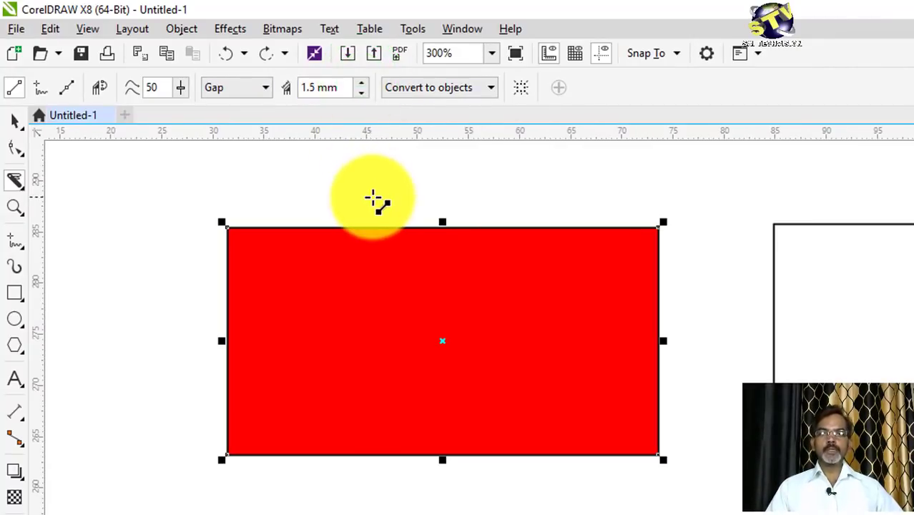
left_click_drag(381, 193, 382, 484)
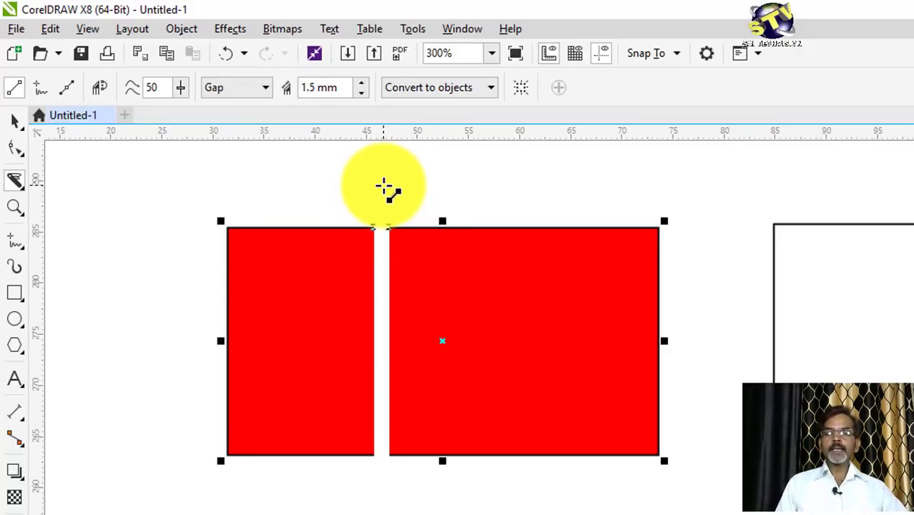
key("ctrl+z")
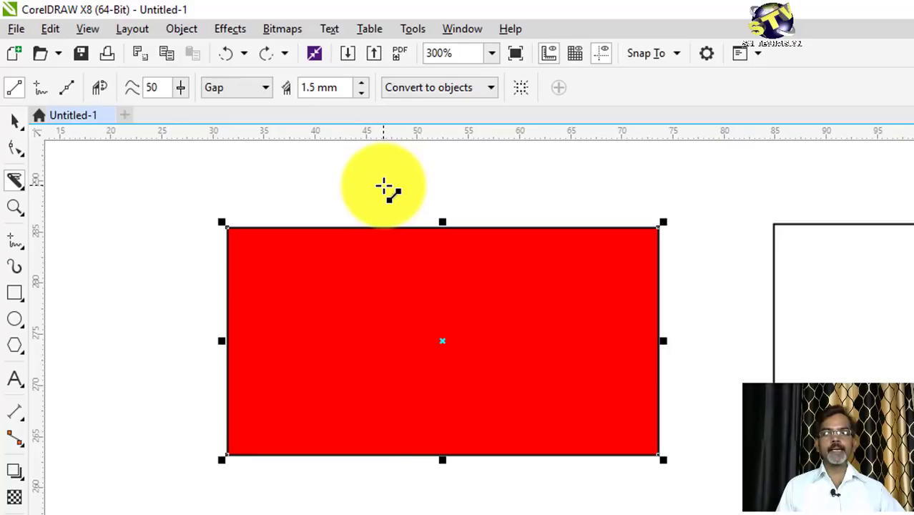
Split the red rectangle from its upper to its lower edge with a wavy freehand Knife cut, with the gap option set to None.
left_click(15, 119)
left_click(16, 178)
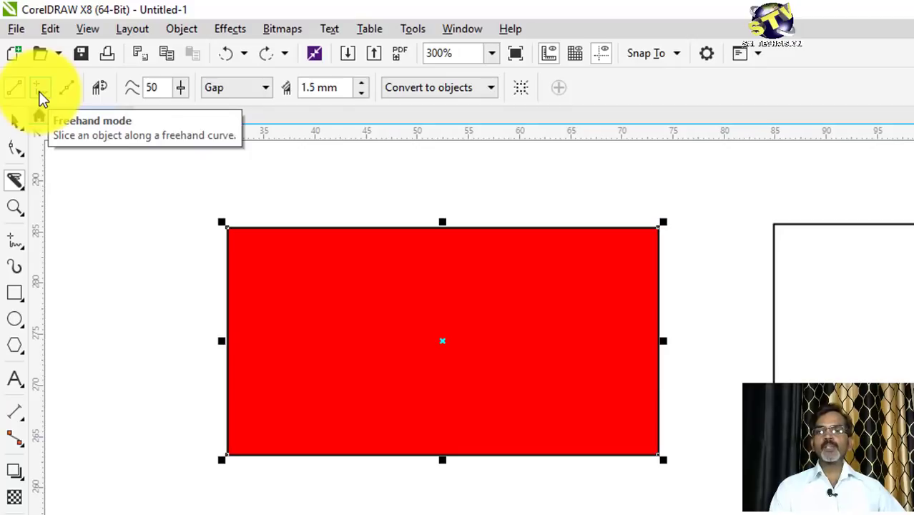
left_click(40, 92)
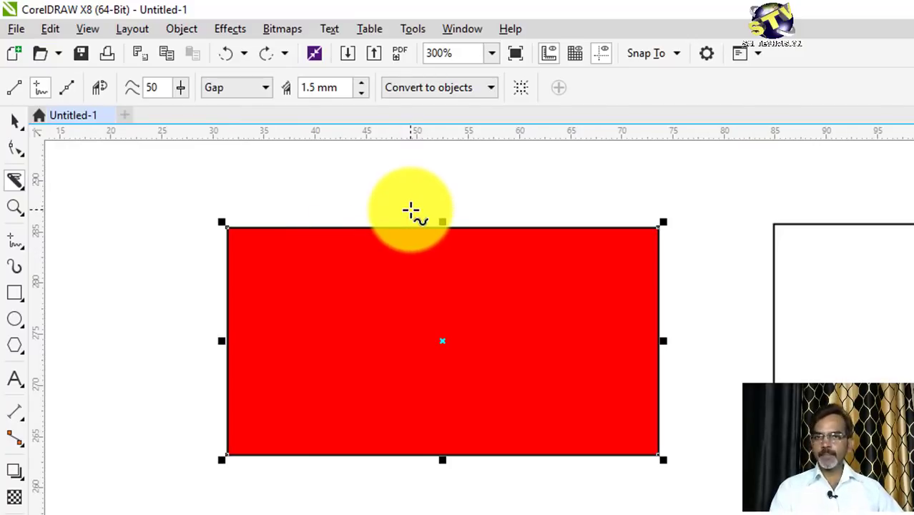
left_click(265, 91)
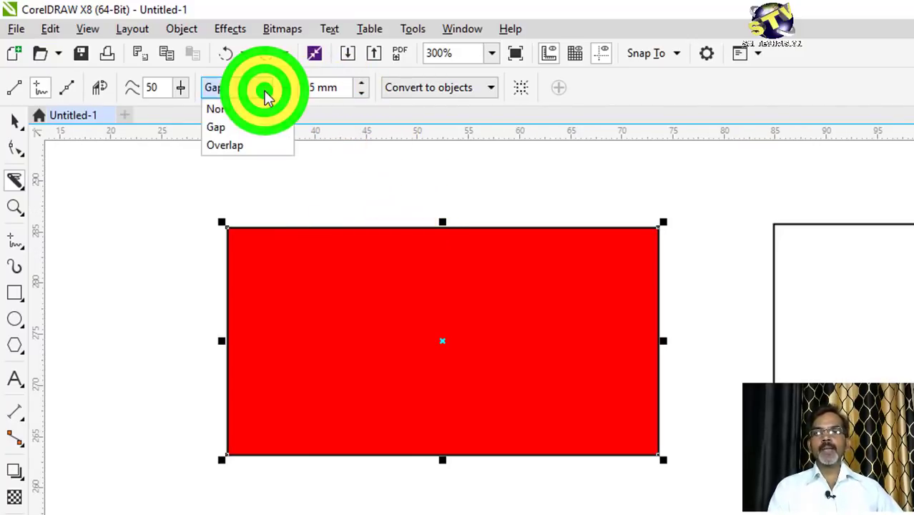
left_click(243, 111)
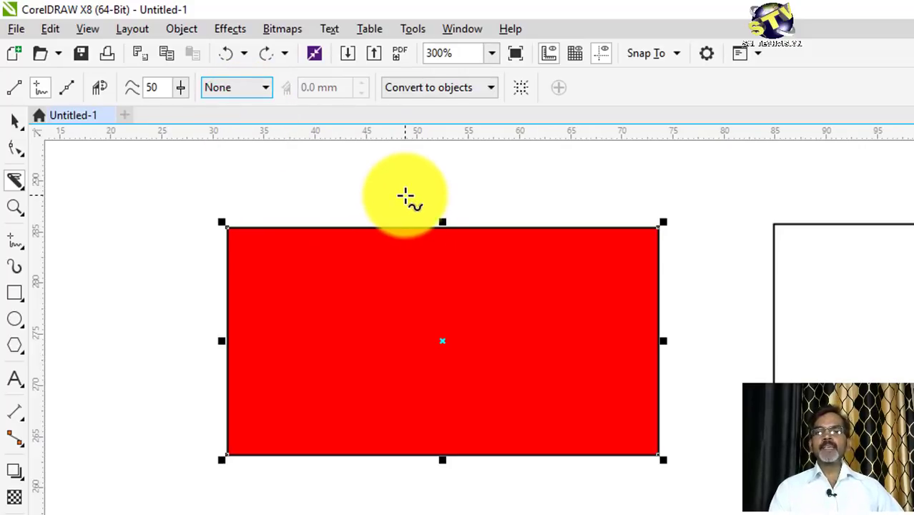
mouse_move(408, 196)
left_mouse_down()
mouse_move(376, 222)
mouse_move(387, 249)
mouse_move(433, 262)
mouse_move(437, 298)
mouse_move(357, 314)
mouse_move(392, 355)
mouse_move(467, 369)
mouse_move(464, 399)
mouse_move(392, 402)
mouse_move(395, 416)
mouse_move(533, 435)
mouse_move(495, 451)
mouse_move(423, 439)
mouse_move(351, 451)
left_mouse_up()
left_click_drag(367, 487, 371, 490)
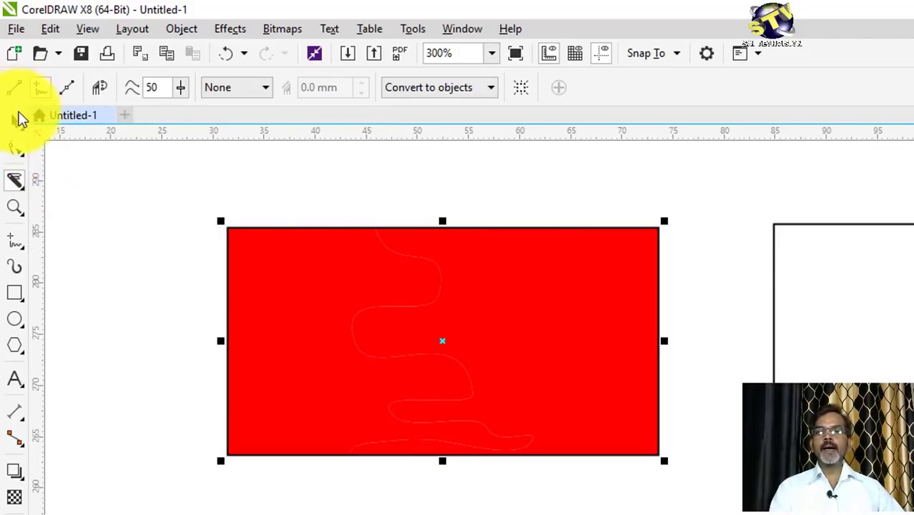
Pull the two wavy-edged pieces of the red rectangle apart, and undo both moves and the freehand cut.
left_click(16, 118)
left_click(127, 299)
left_click(311, 297)
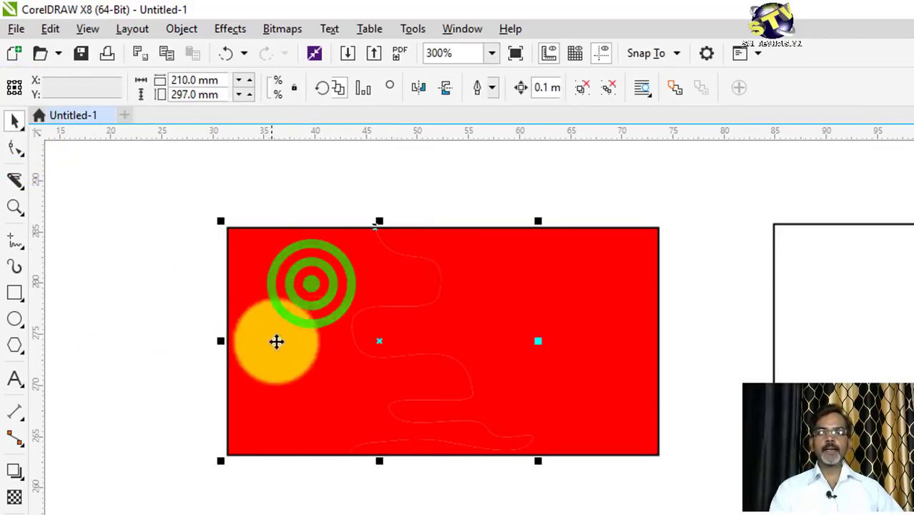
mouse_move(512, 316)
left_mouse_down()
mouse_move(561, 298)
mouse_move(511, 299)
left_mouse_up()
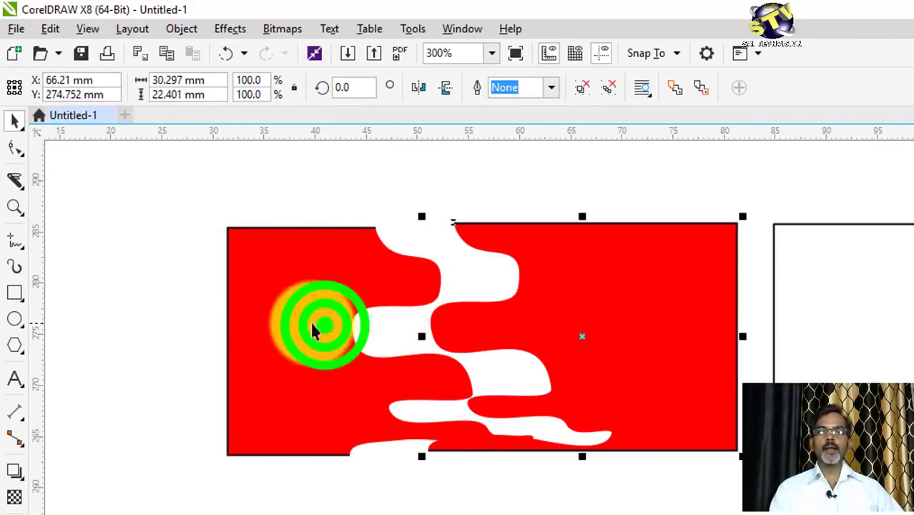
left_click_drag(312, 322, 256, 323)
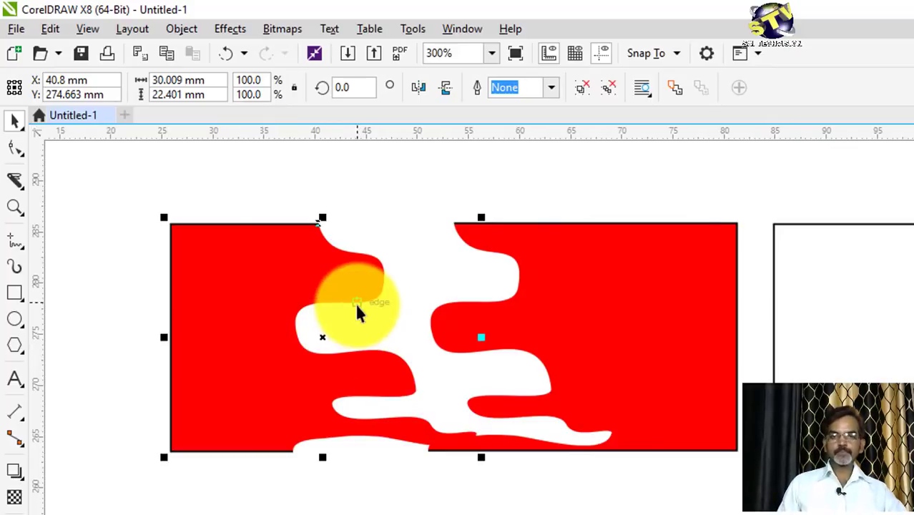
key("ctrl+z")
key("ctrl+z")
key("ctrl+z")
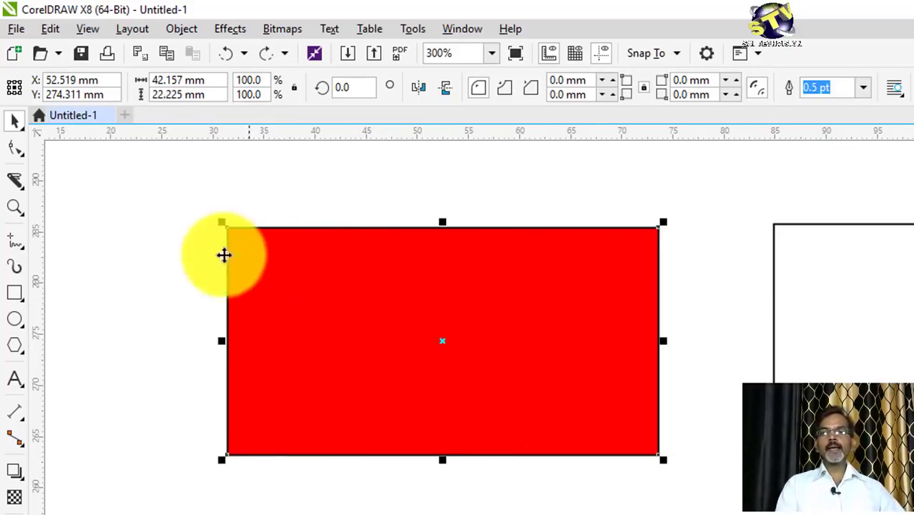
Cut a rounded piece out of the red rectangle's upper edge with a closed Bézier curve of the Knife tool.
left_click(18, 181)
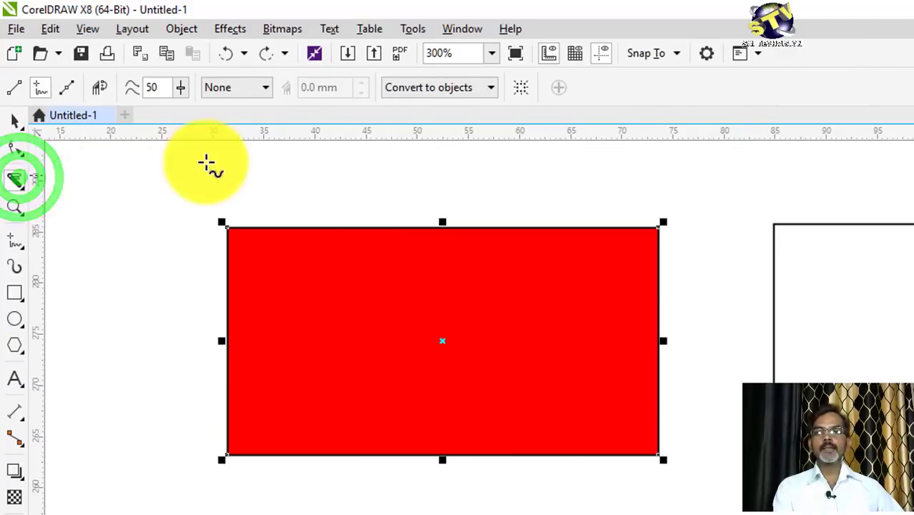
left_click(248, 87)
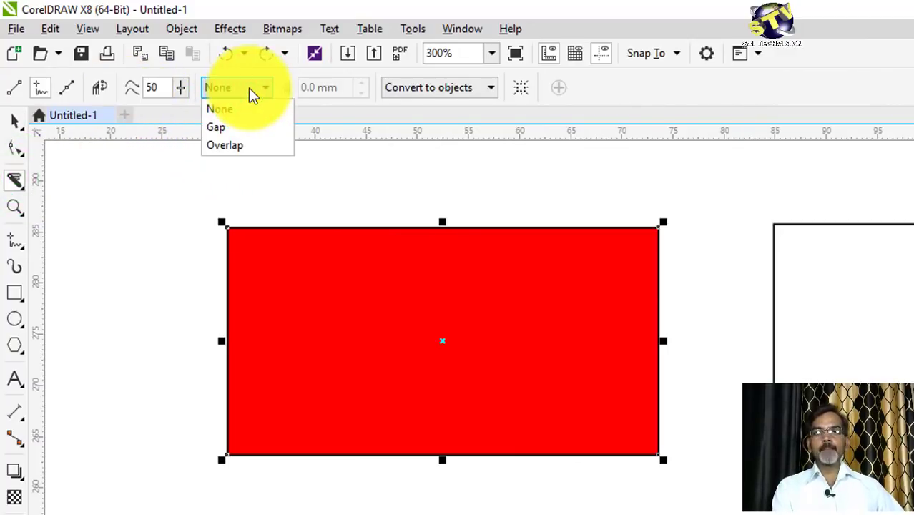
left_click(248, 87)
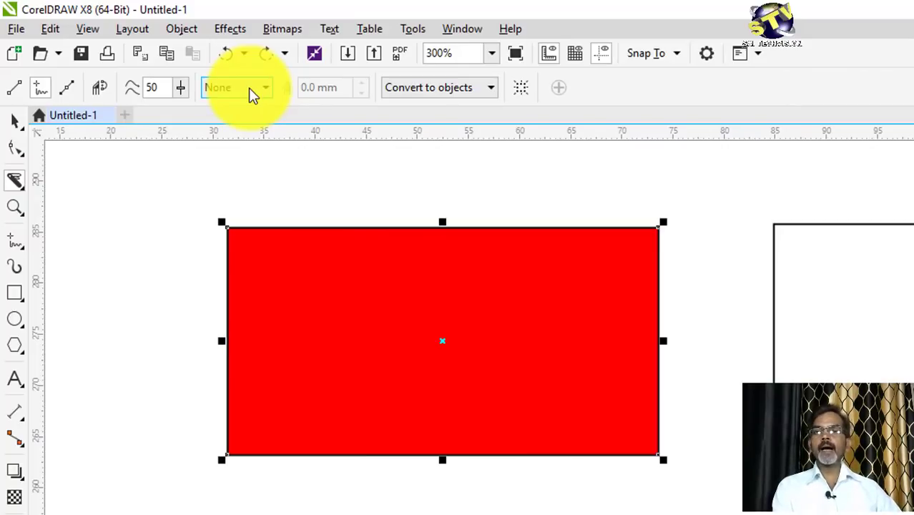
left_click(64, 92)
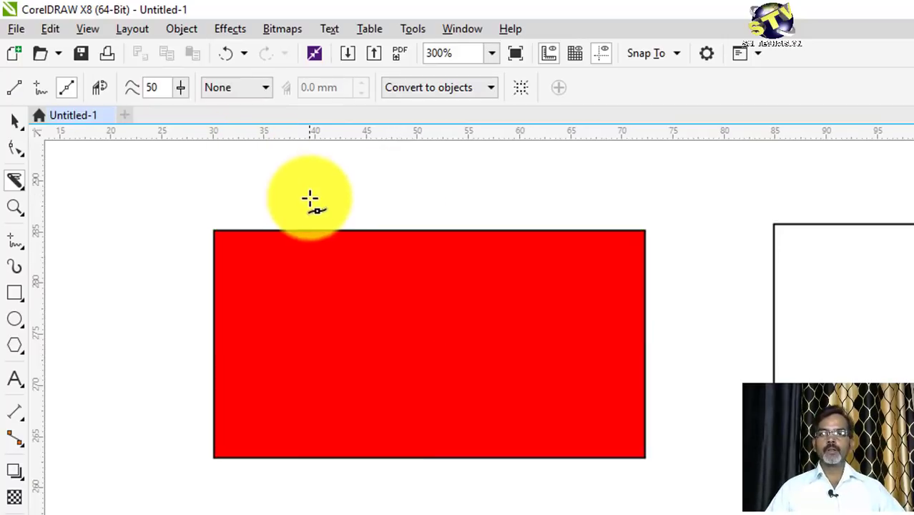
left_click(306, 195)
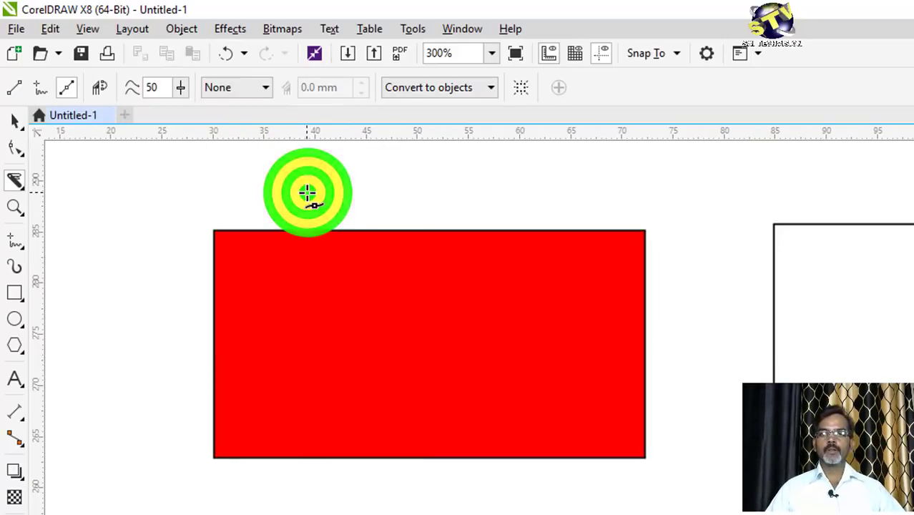
left_click_drag(336, 306, 383, 183)
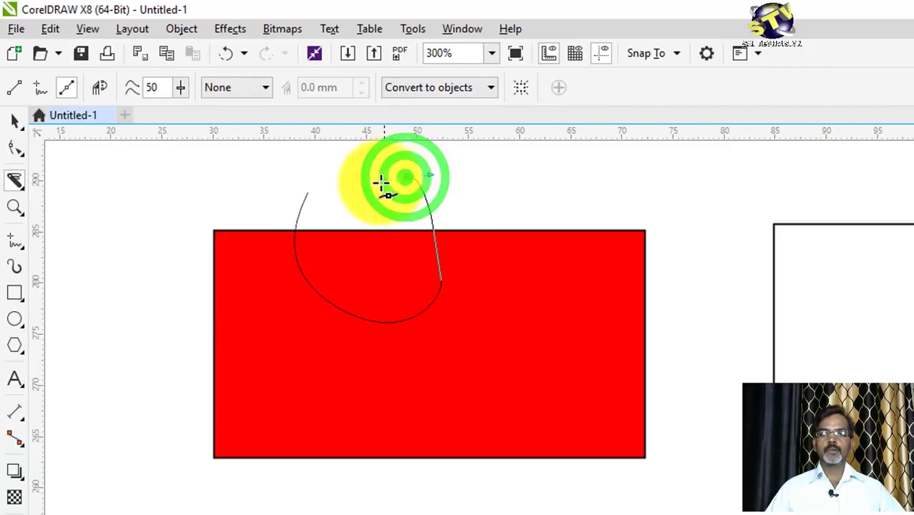
left_click(311, 188)
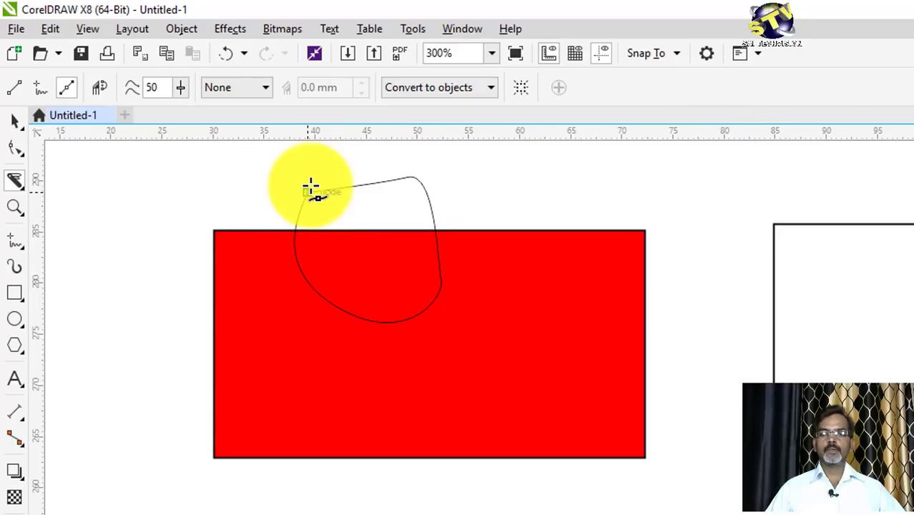
left_click(305, 191)
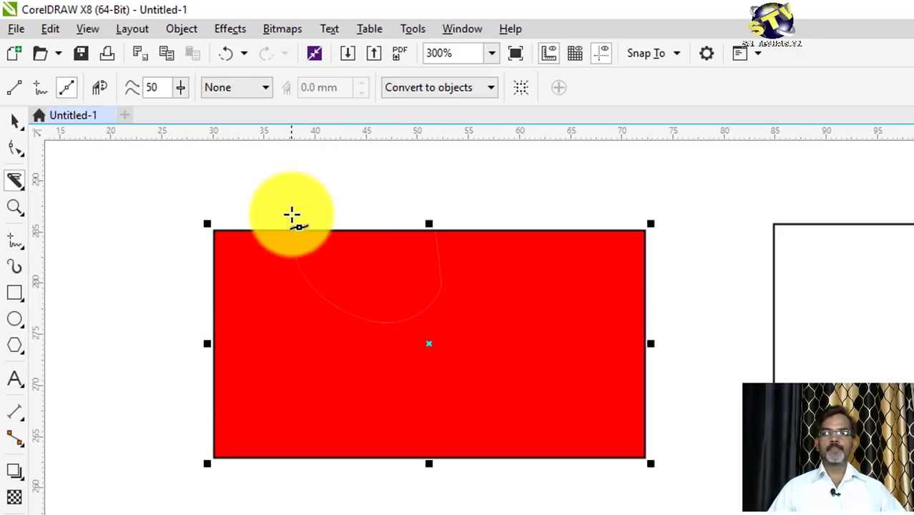
Move the rounded cut-out piece and the rest of the red rectangle so that they sit apart, with the piece above the notch.
left_click(14, 121)
left_click(122, 302)
left_click_drag(256, 326, 234, 421)
left_click_drag(570, 364, 608, 328)
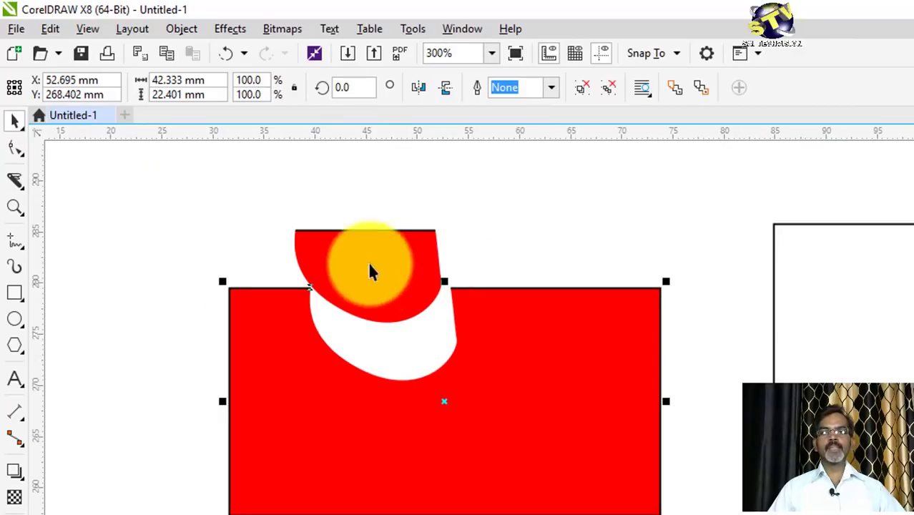
left_click(365, 251)
left_click(395, 289)
left_click_drag(412, 237, 413, 236)
left_click_drag(487, 350, 508, 312)
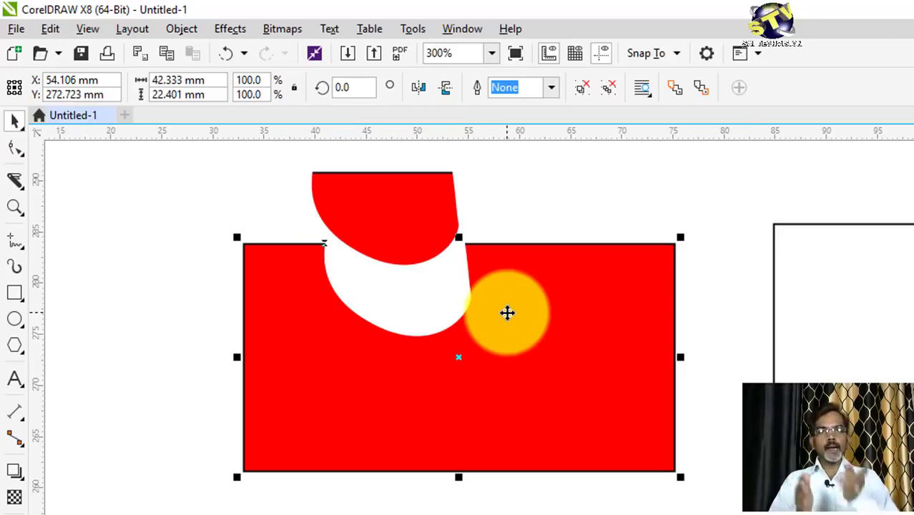
Split the new red rectangle left of its centre with a wavy freehand Knife cut, using no gap and the Keep outlines option.
key("space")
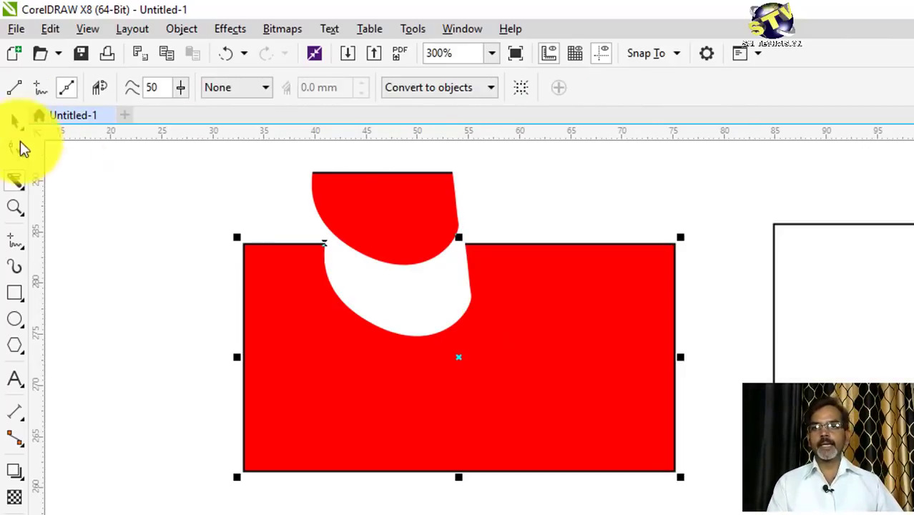
left_click(14, 87)
left_click(113, 96)
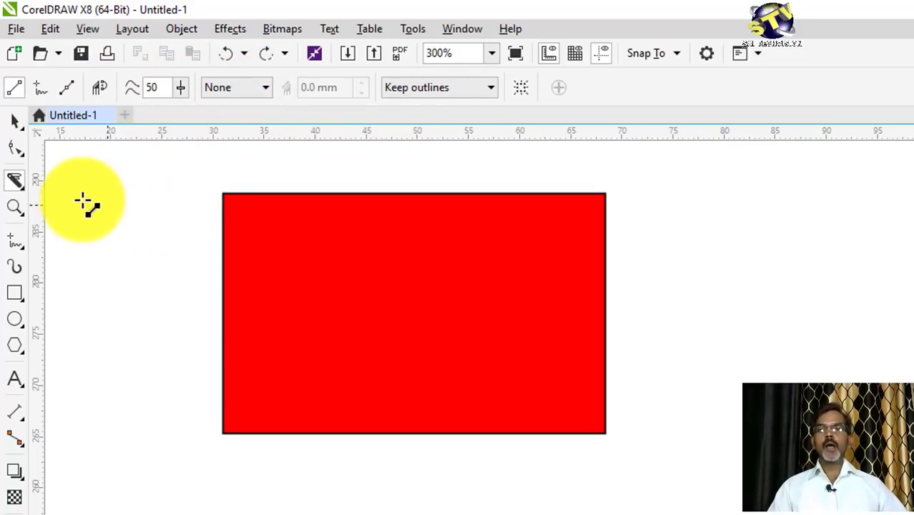
left_click(22, 186)
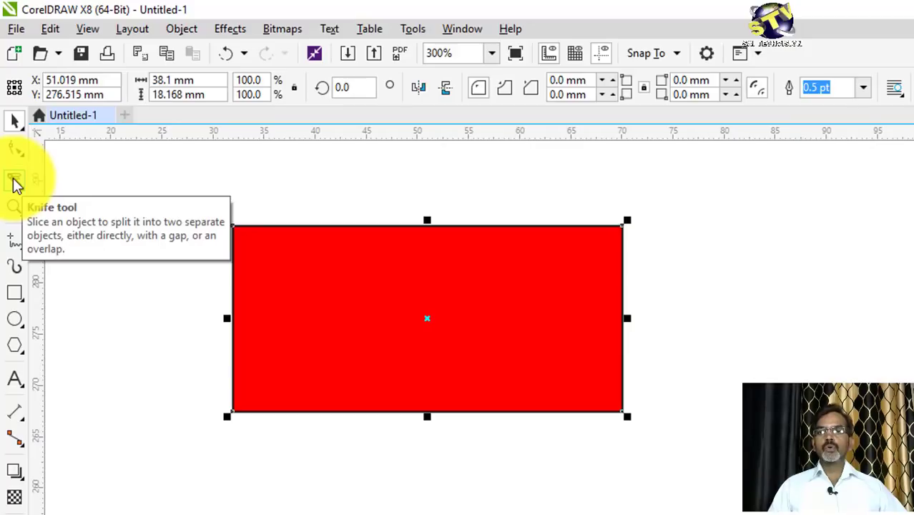
left_click(16, 181)
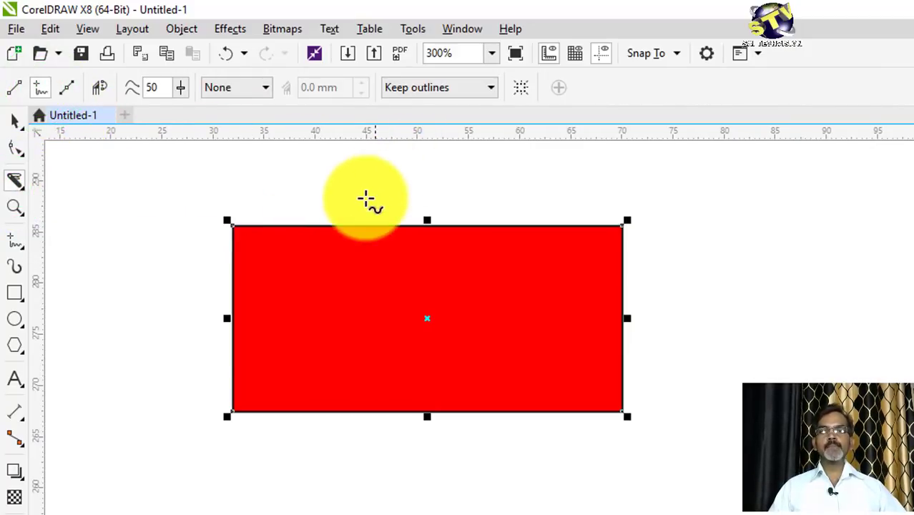
mouse_move(366, 198)
left_mouse_down()
mouse_move(325, 325)
mouse_move(350, 392)
mouse_move(339, 429)
left_mouse_up()
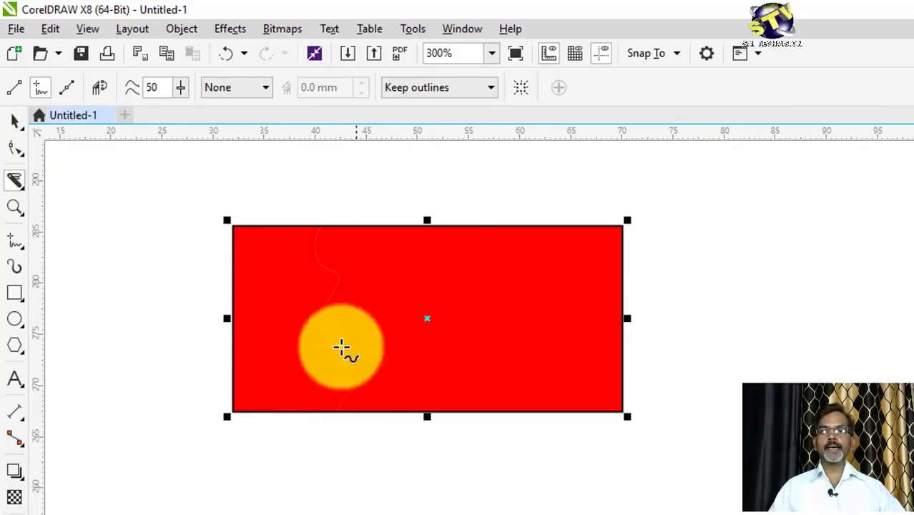
Pull the larger right piece of the split red rectangle a short distance away from the left piece.
left_click(9, 127)
left_click(586, 491)
left_click(502, 322)
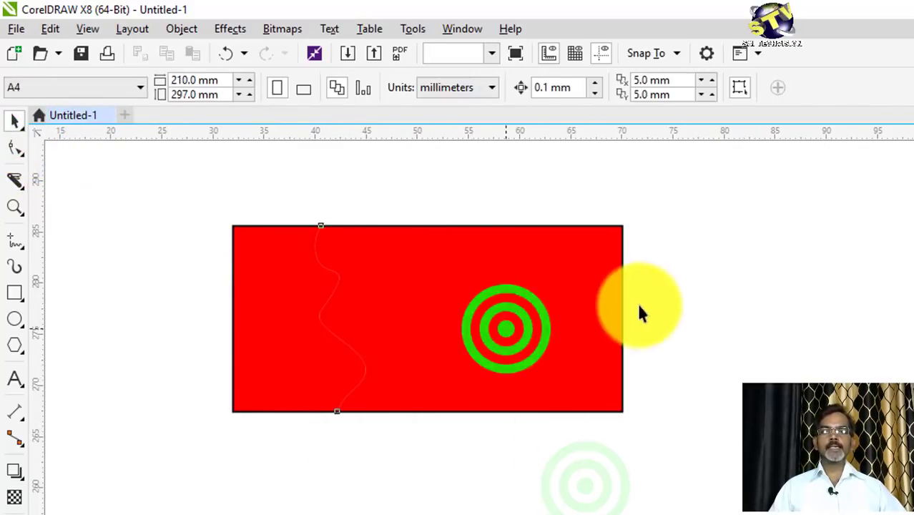
left_click_drag(494, 324, 534, 327)
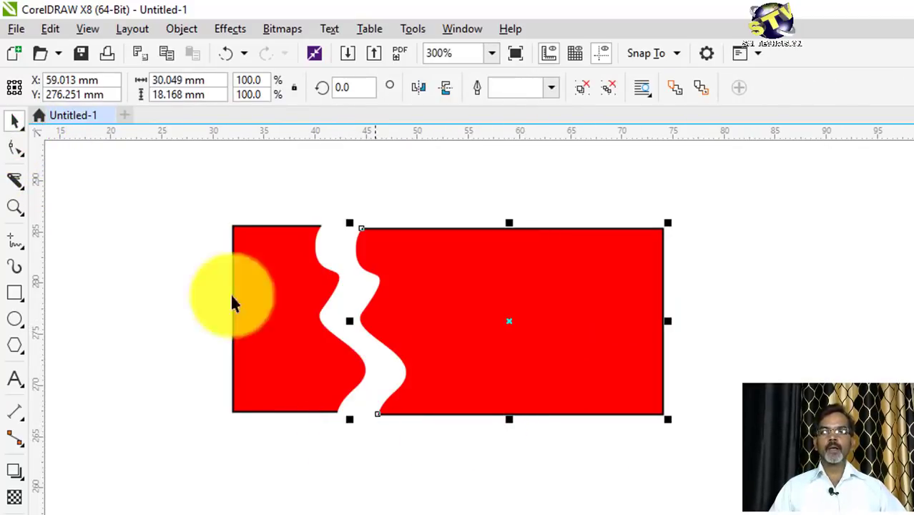
Split the right piece of the red rectangle near its middle with another wavy freehand Knife cut.
left_click(15, 179)
mouse_move(485, 207)
left_mouse_down()
mouse_move(494, 277)
mouse_move(460, 336)
mouse_move(469, 436)
left_mouse_up()
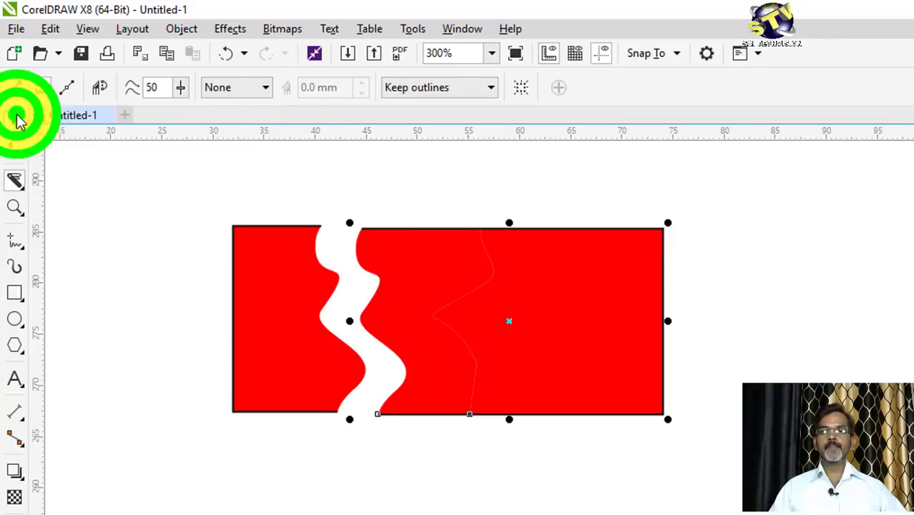
Remove the left red piece, its outline segments and the neighbouring piece's fill with Virtual Segment Delete, and undo back to the uncut rectangle.
left_click(16, 181)
left_click(141, 159)
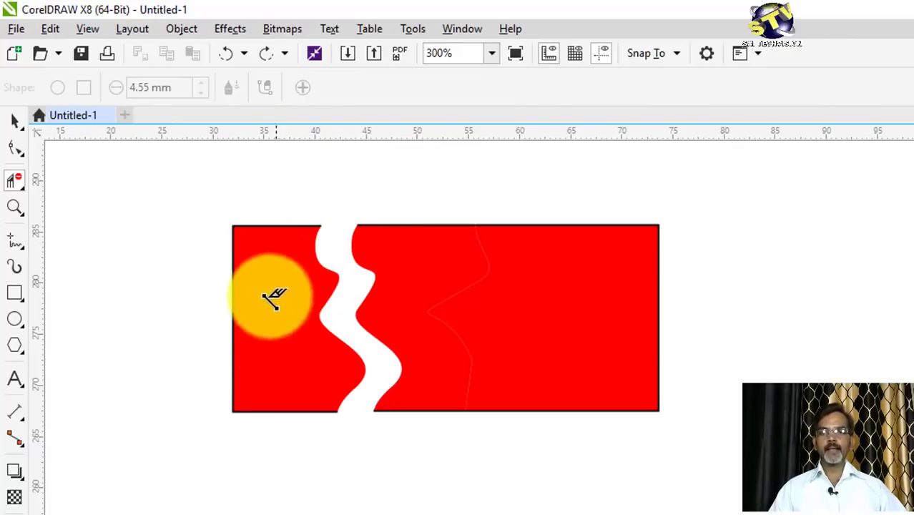
left_click(337, 259)
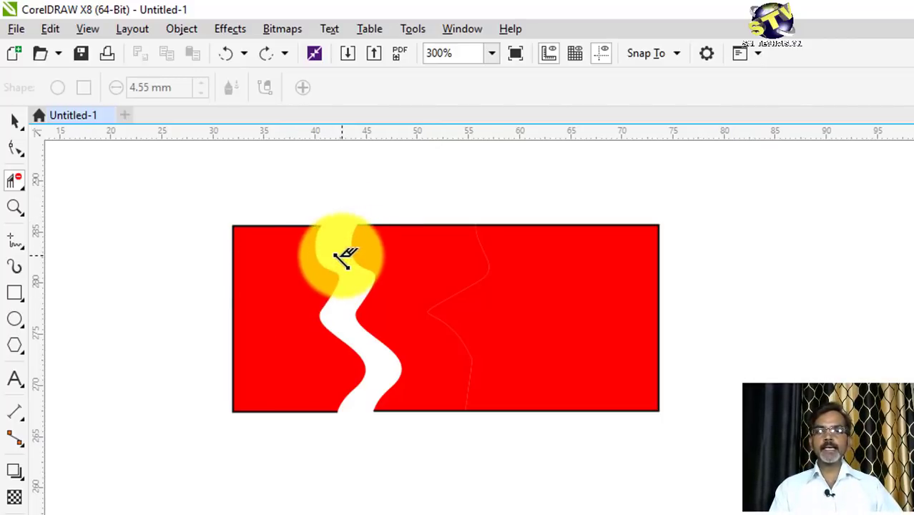
mouse_move(329, 256)
left_mouse_down()
mouse_move(322, 295)
mouse_move(307, 311)
left_mouse_up()
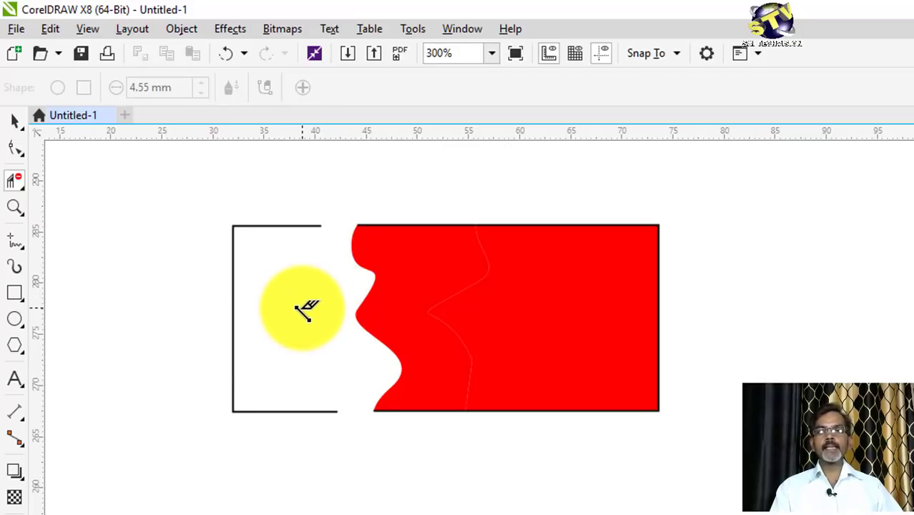
left_click_drag(286, 214, 308, 256)
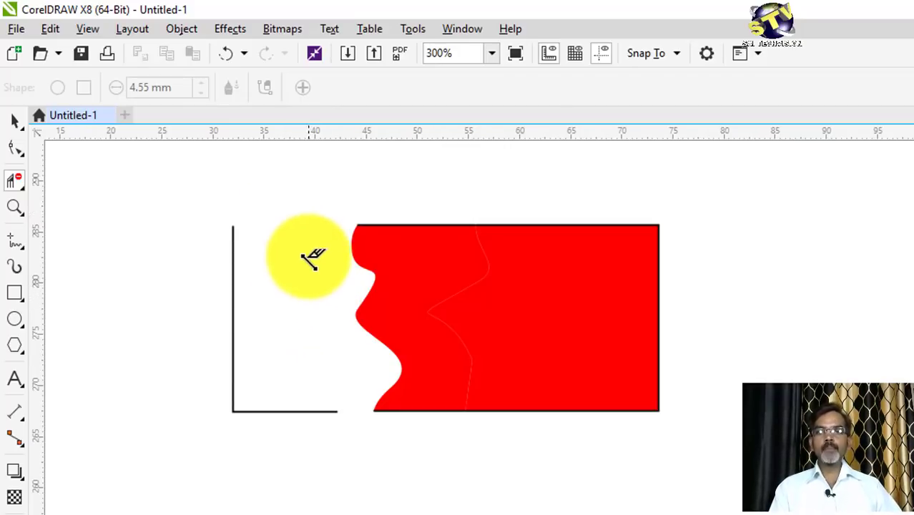
left_click(309, 409)
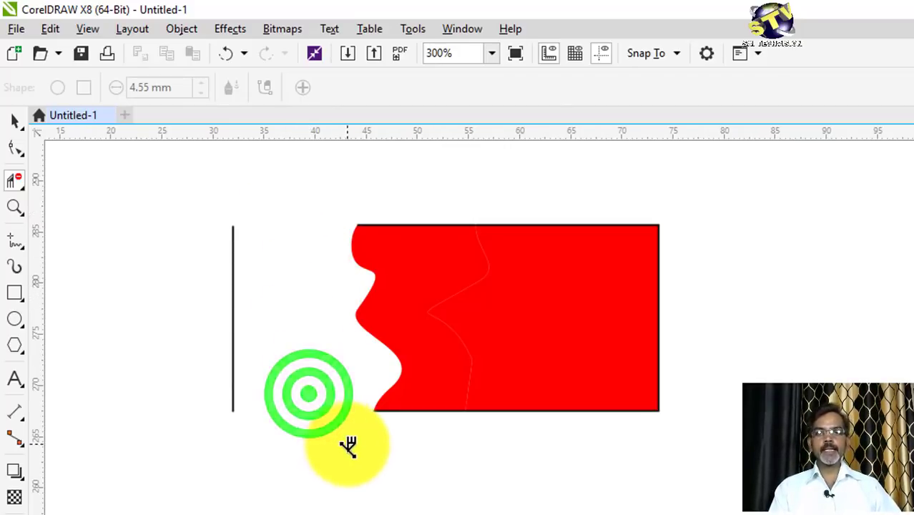
left_click(207, 348)
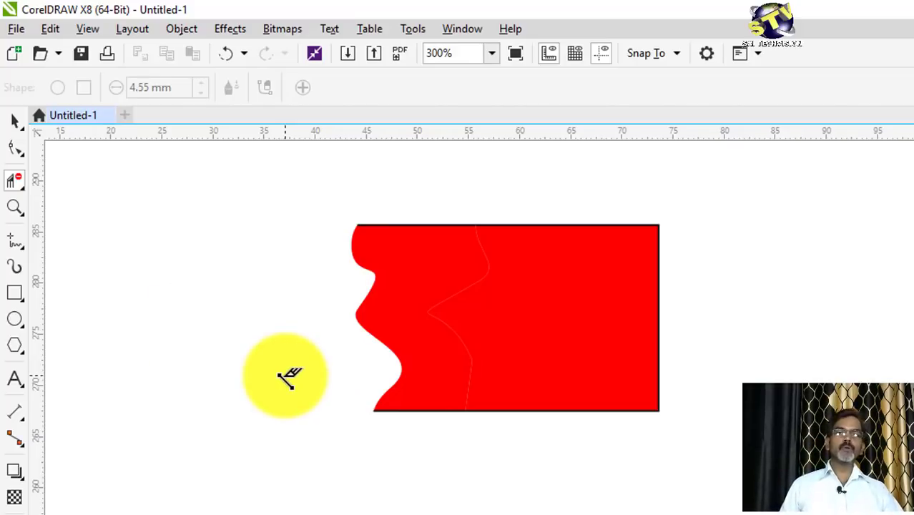
left_click(362, 299)
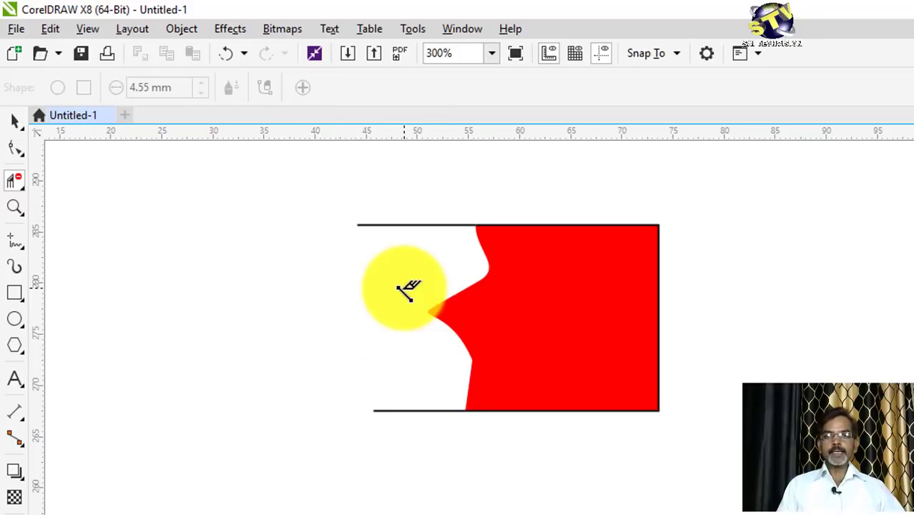
key("ctrl+z")
Slice the upper-left corner area of the red rectangle with two diagonal straight Knife cuts, using no gap and Keep outlines.
left_click(16, 152)
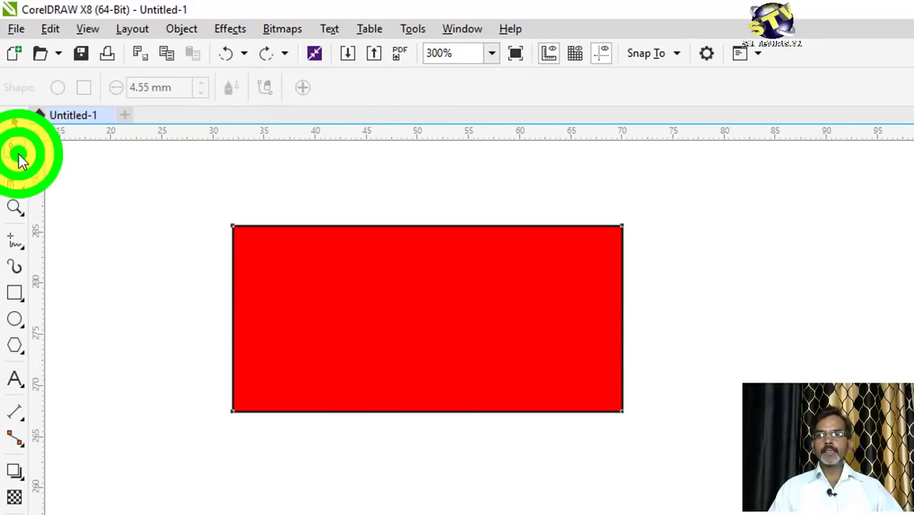
left_click(57, 198)
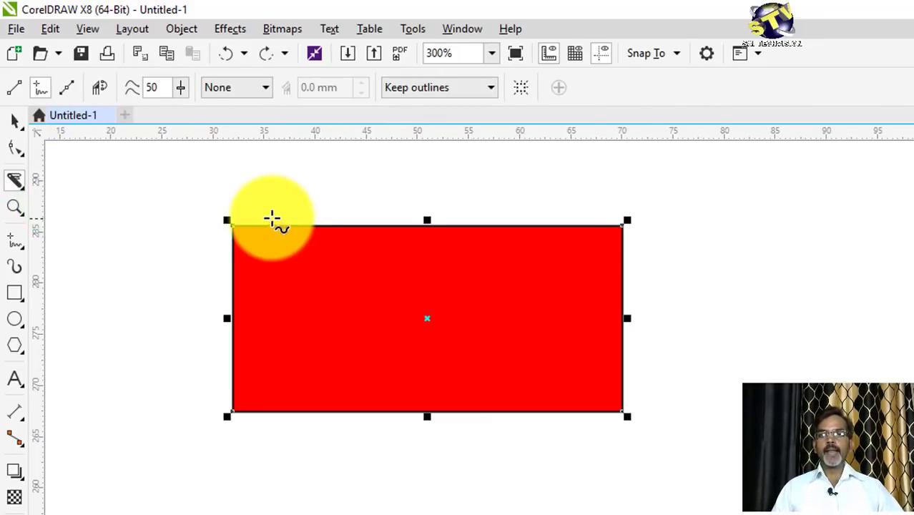
left_click(14, 86)
left_click(259, 226)
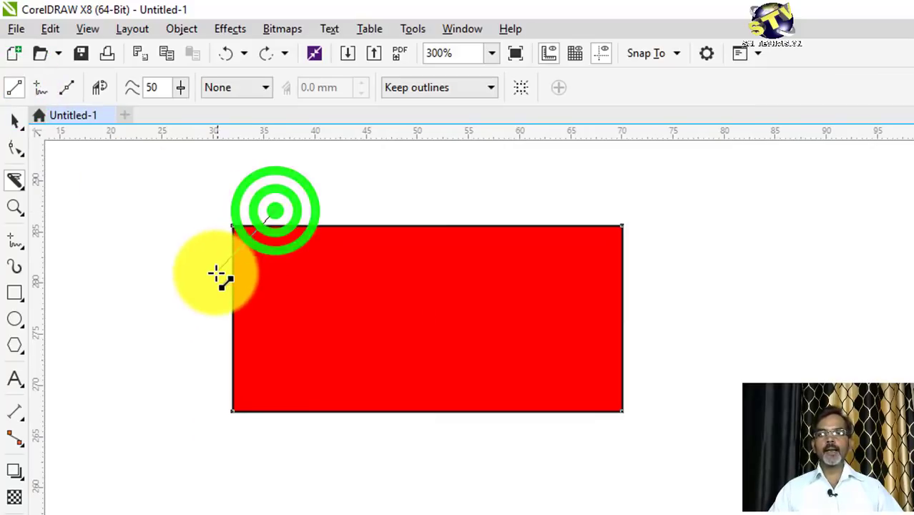
left_click(232, 369)
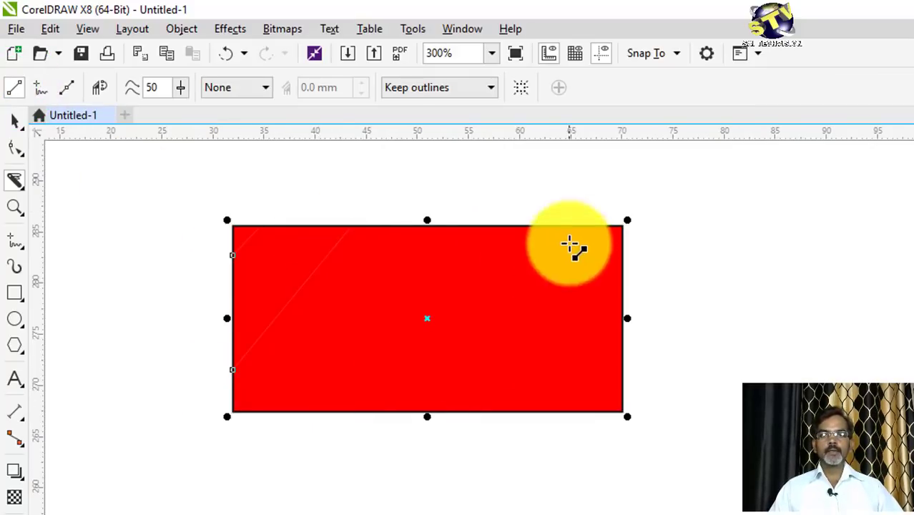
Split the right part of the red rectangle with a vertical straight Knife cut and its upper-right corner with a diagonal one.
left_click(534, 198)
left_click(537, 439)
left_click(571, 196)
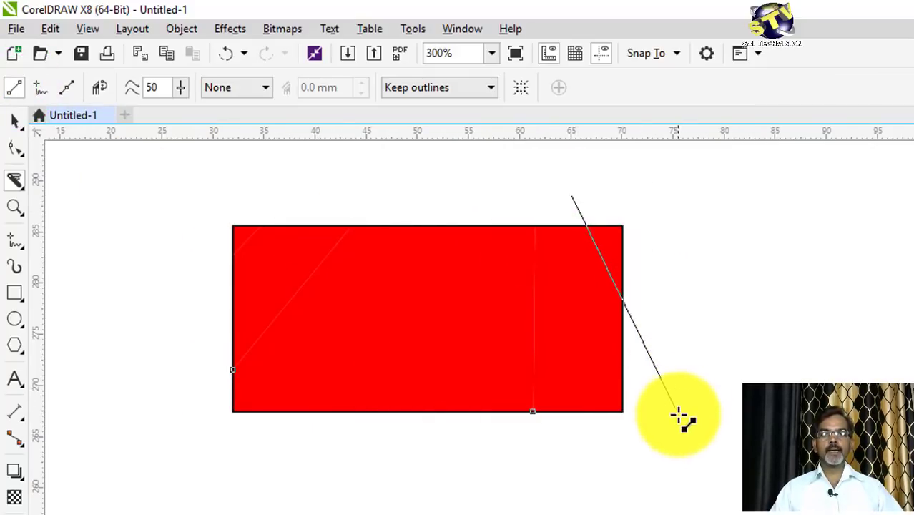
left_click(628, 315)
left_click(435, 216)
key("Escape")
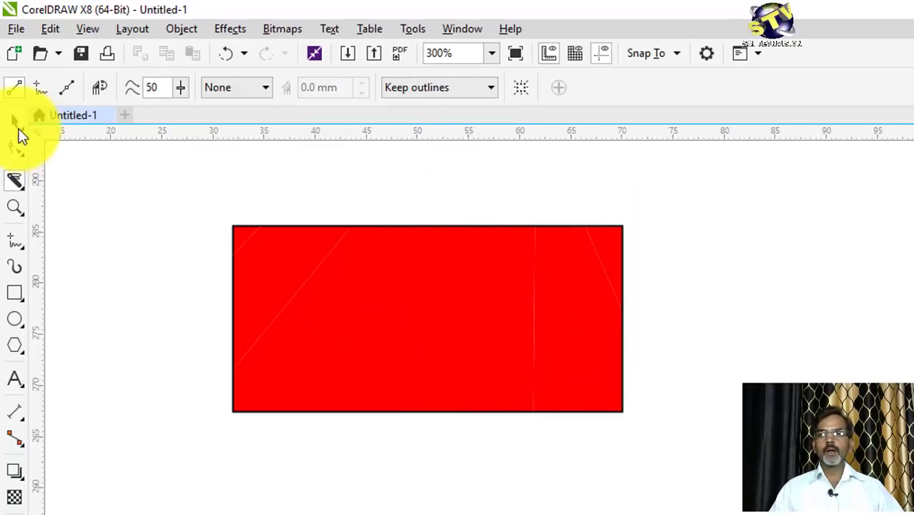
Delete the upper-right corner piece with its outline and the diagonal band at the upper left using Virtual Segment Delete.
left_click(20, 186)
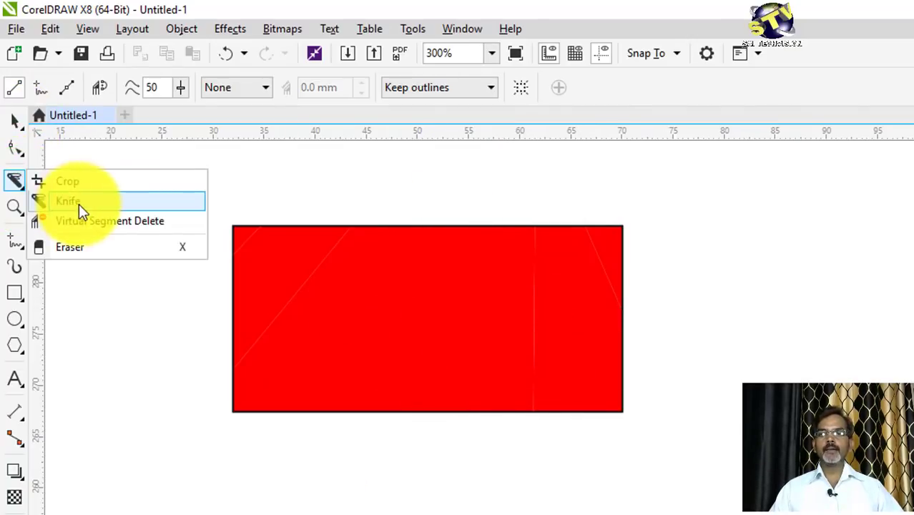
left_click(89, 220)
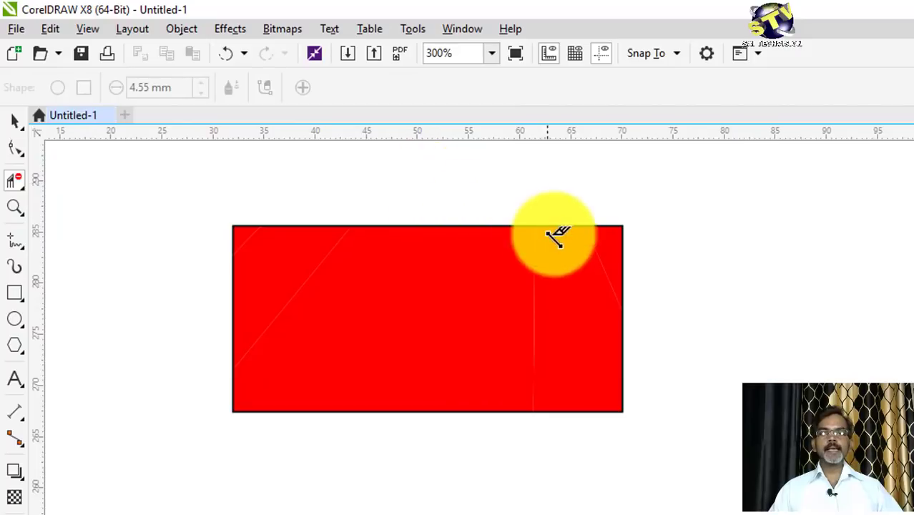
left_click(618, 241)
left_click(627, 215)
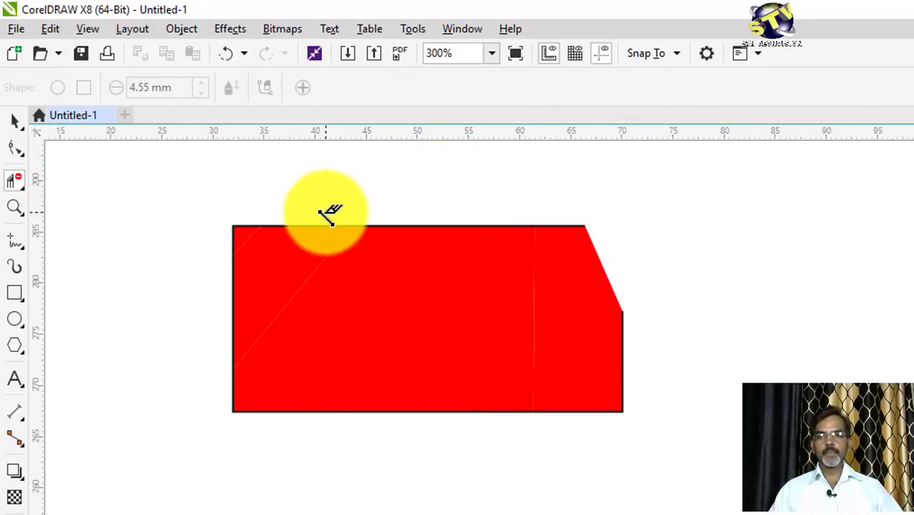
left_click(309, 221)
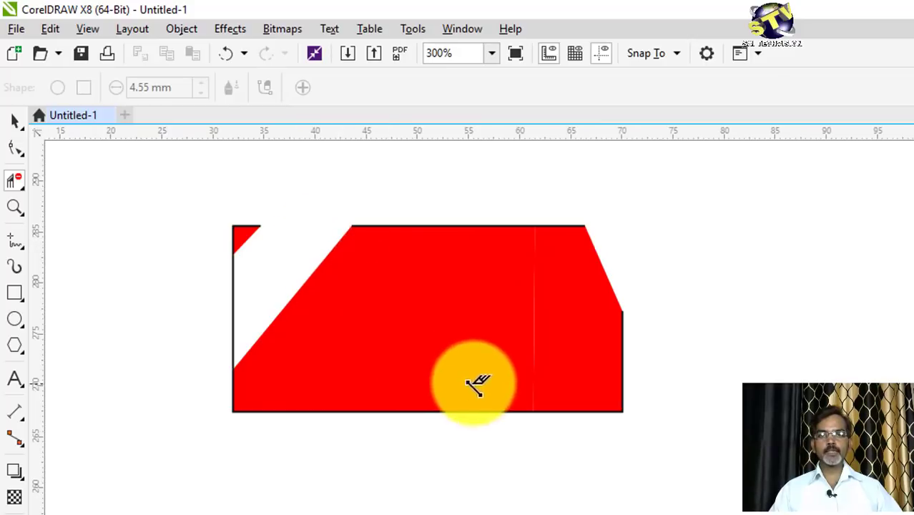
Delete the fills of the large middle piece and the right piece, plus outline segments along the bottom, left and top edges.
left_click(403, 432)
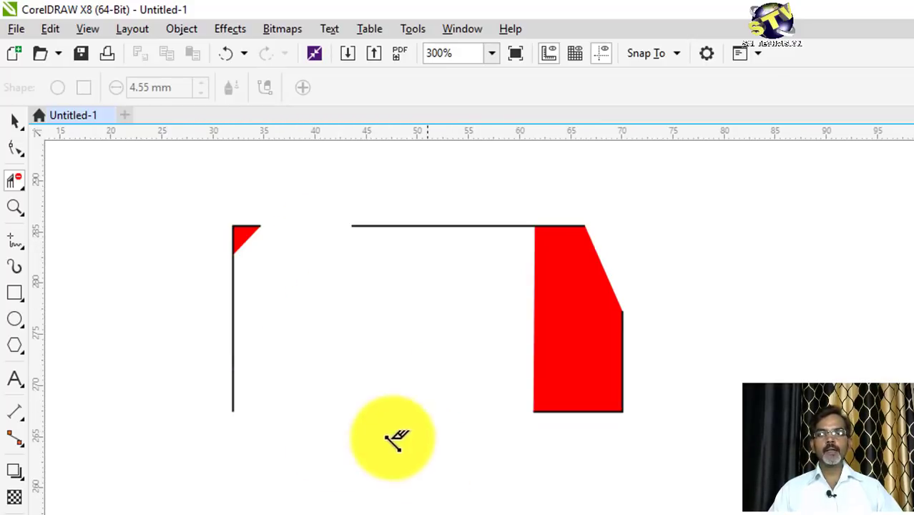
left_click_drag(504, 322, 538, 349)
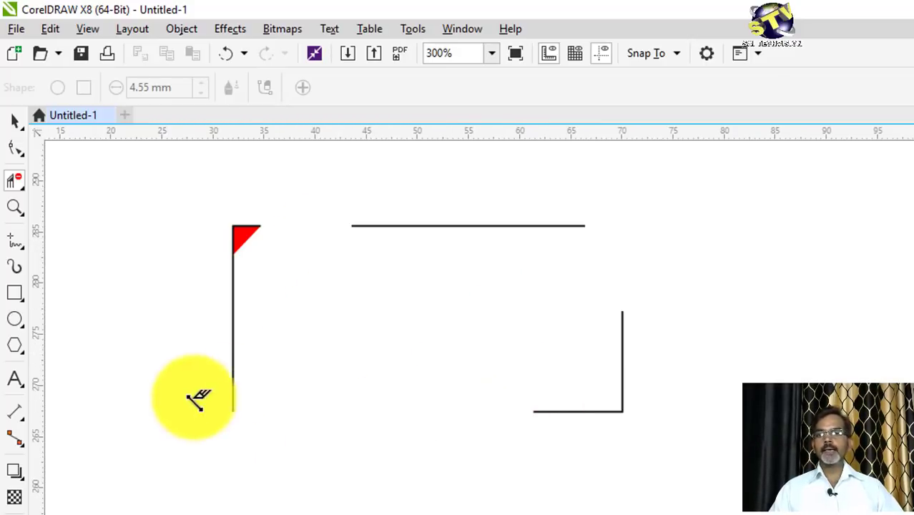
left_click_drag(184, 340, 309, 392)
left_click_drag(419, 193, 459, 241)
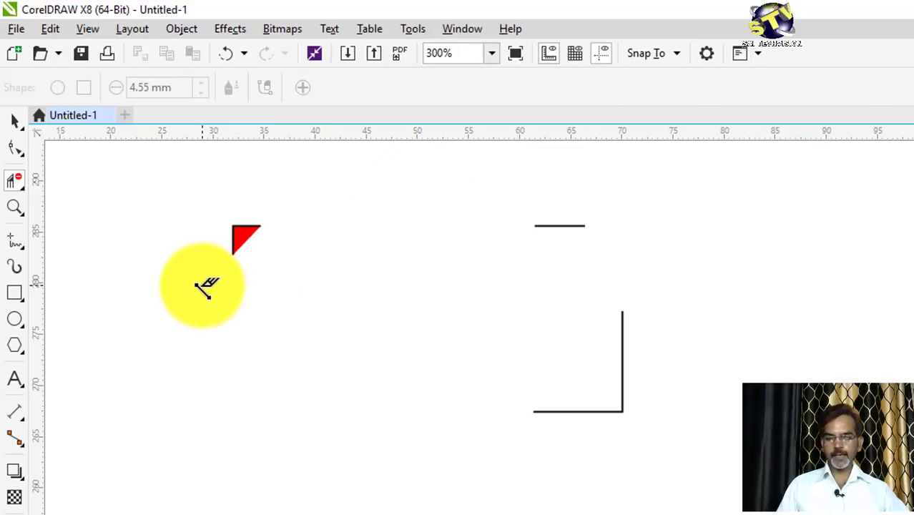
Undo the segment deletions and earlier edits back to the unfilled rectangle in its lower position.
key("ctrl+z")
key("ctrl+z")
key("ctrl+z")
key("ctrl+z")
key("ctrl+z")
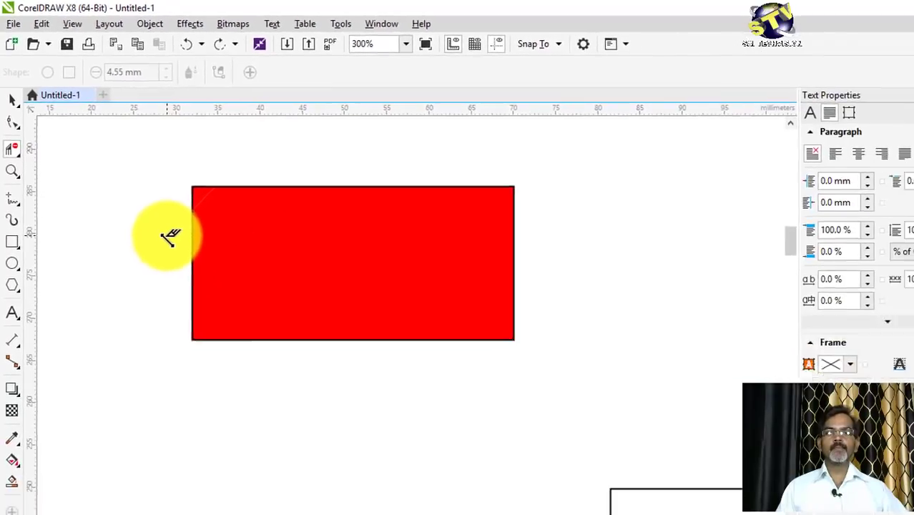
key("ctrl+z")
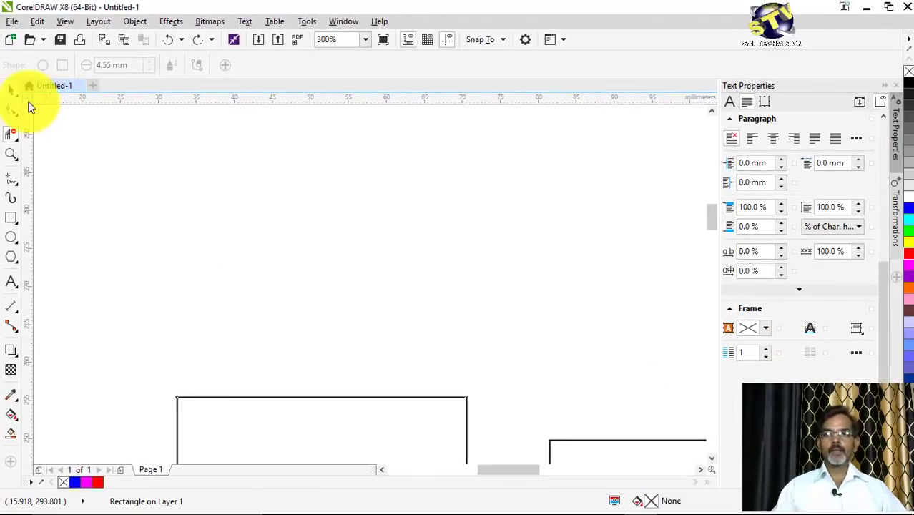
Move the unfilled rectangle up into the empty area of the page and fill it with red.
left_click(13, 98)
left_click_drag(271, 438, 298, 244)
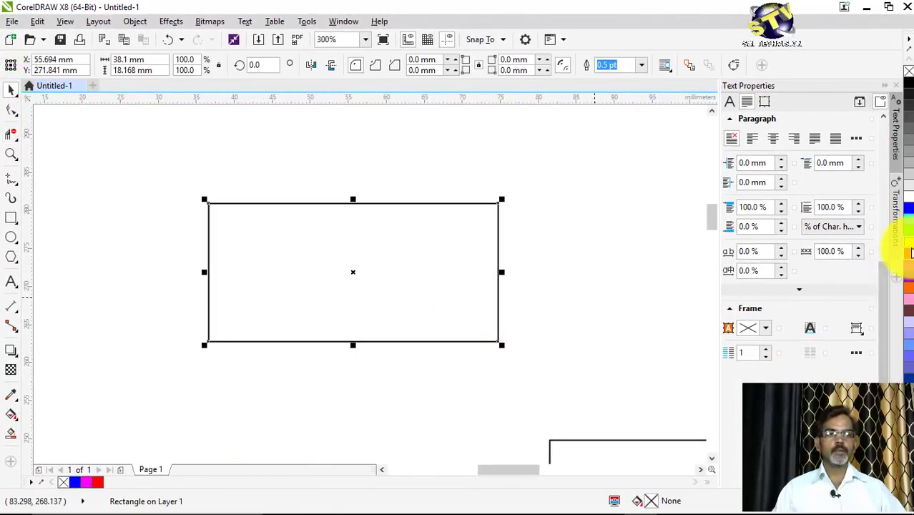
left_click(909, 252)
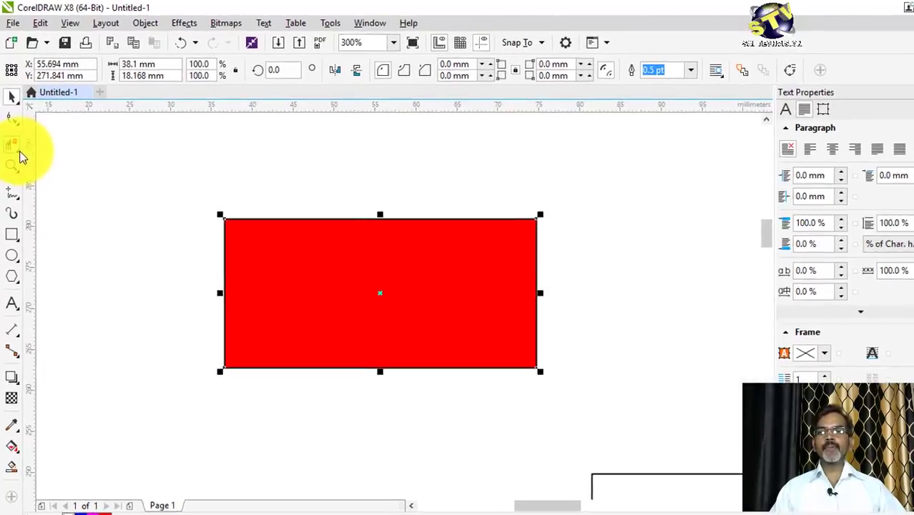
Activate the Eraser tool for the red rectangle and reduce its nib thickness to 3.05 mm.
left_click(17, 150)
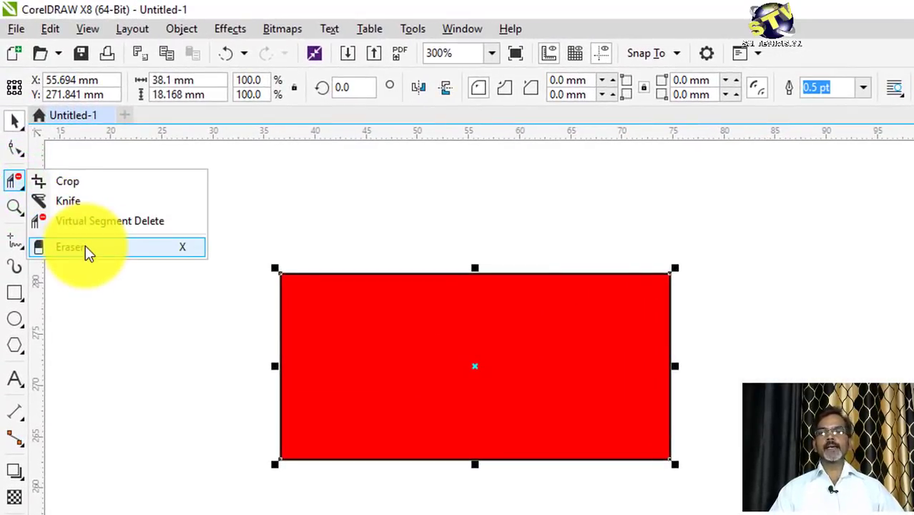
left_click(85, 247)
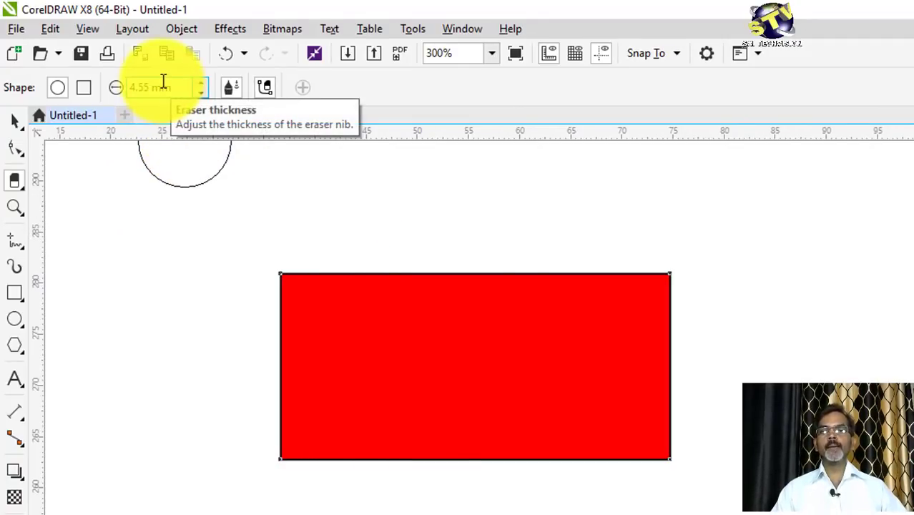
left_click(201, 90)
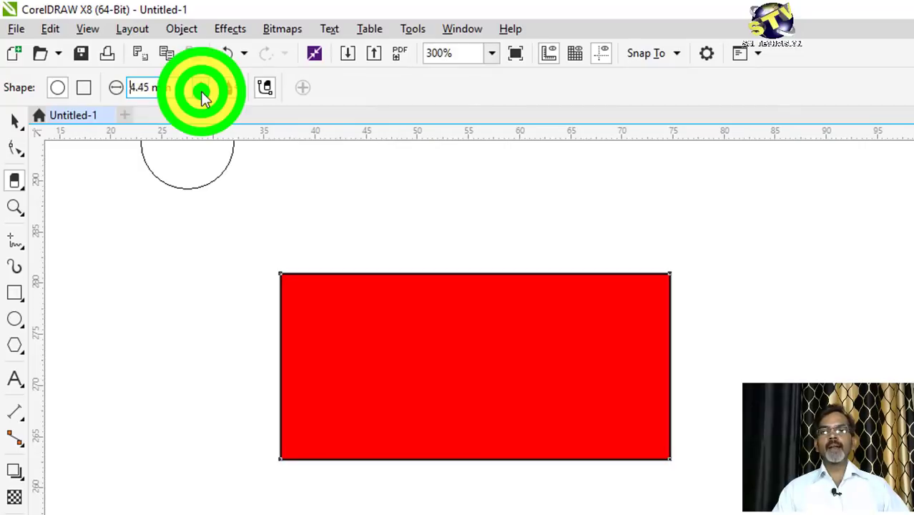
left_click(201, 90)
left_click(201, 91)
left_click(201, 90)
left_click(201, 91)
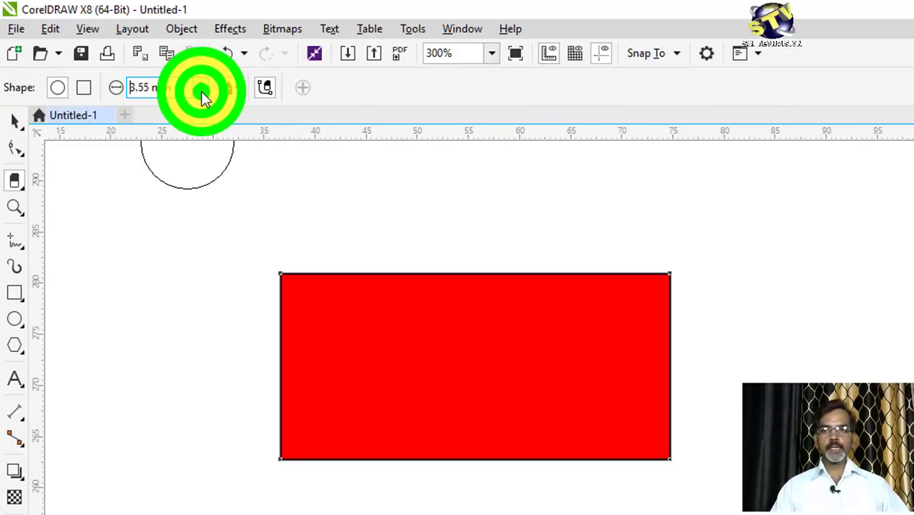
left_click(201, 91)
left_click(201, 91)
left_click(201, 91)
left_click(201, 91)
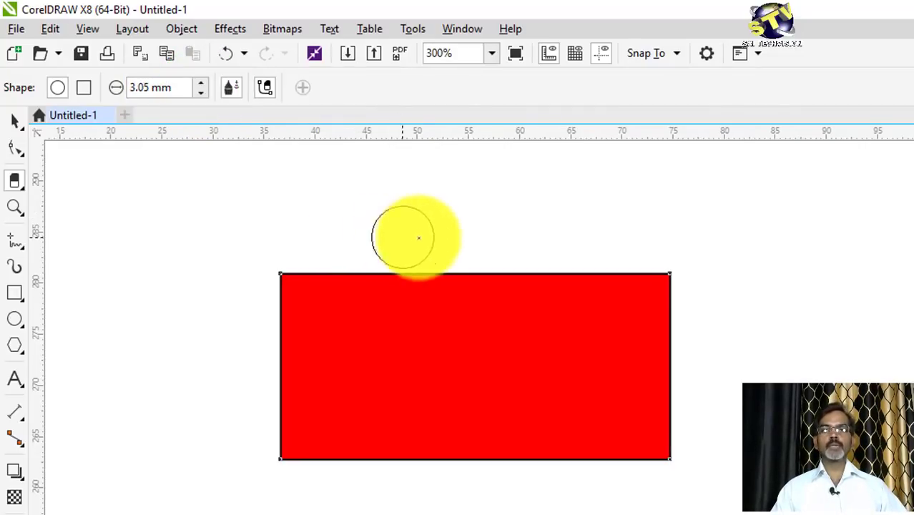
scroll(506, 245, "up", 1)
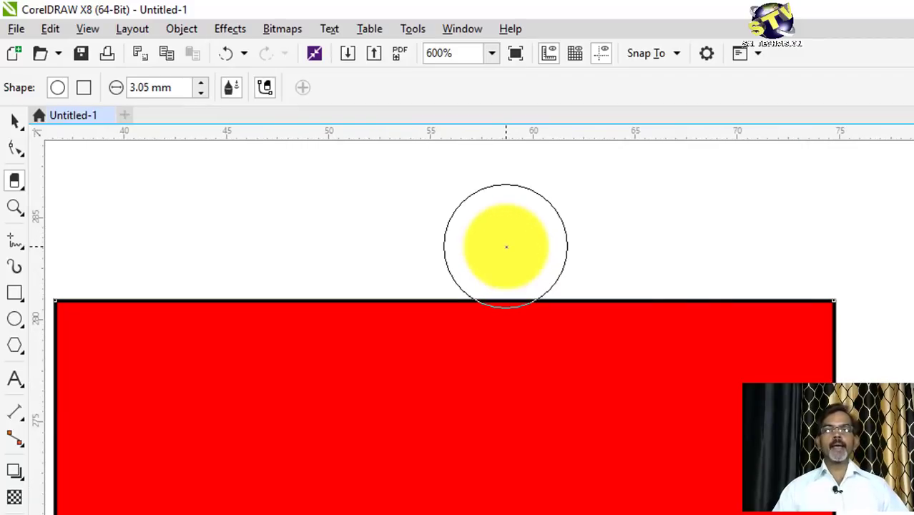
scroll(520, 220, "down", 1)
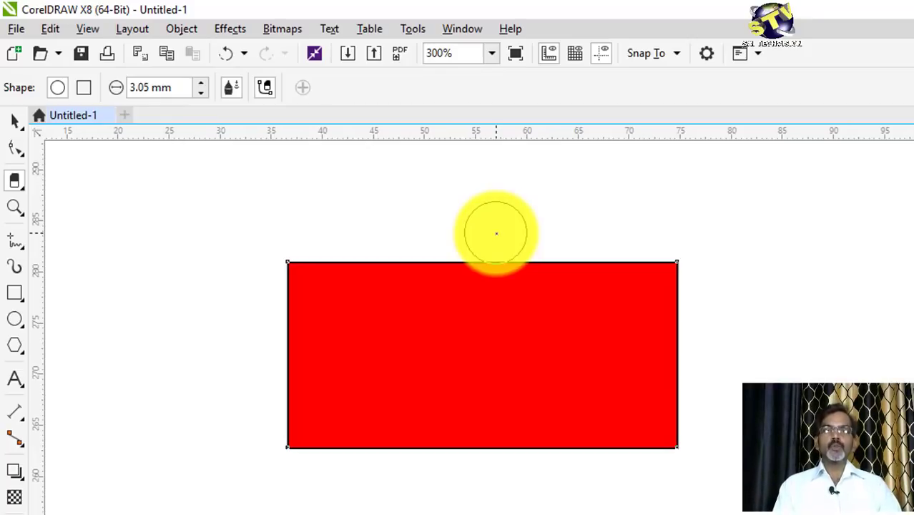
Try the square eraser nib, switch back to the round one and erase a straight vertical strip through the middle of the red rectangle.
left_click(91, 96)
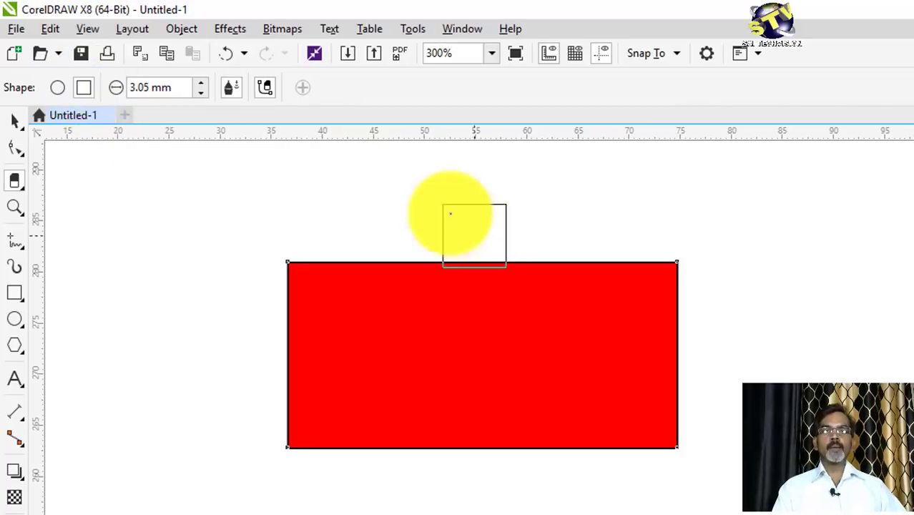
left_click(57, 86)
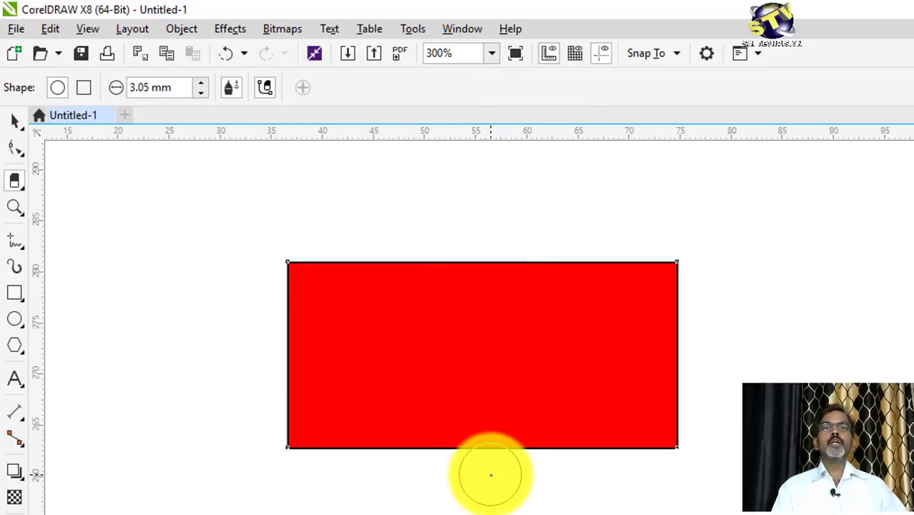
left_click(471, 228)
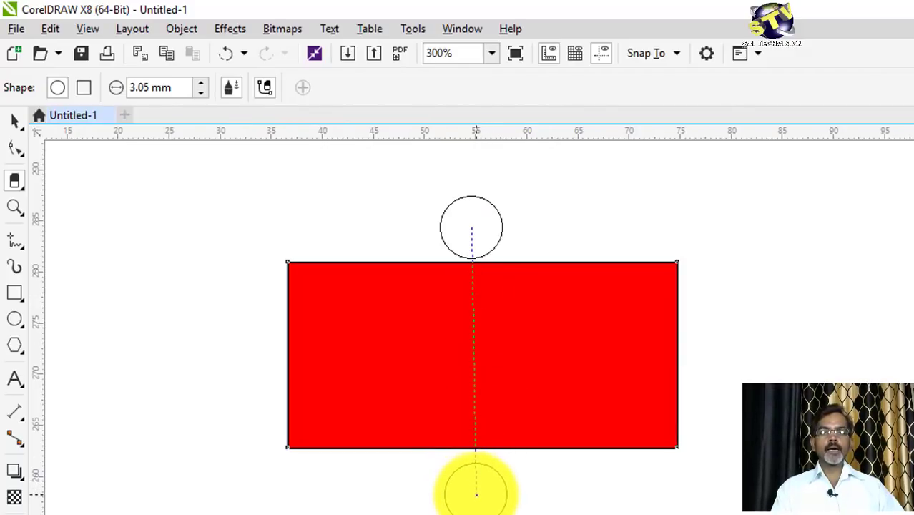
left_click(476, 493)
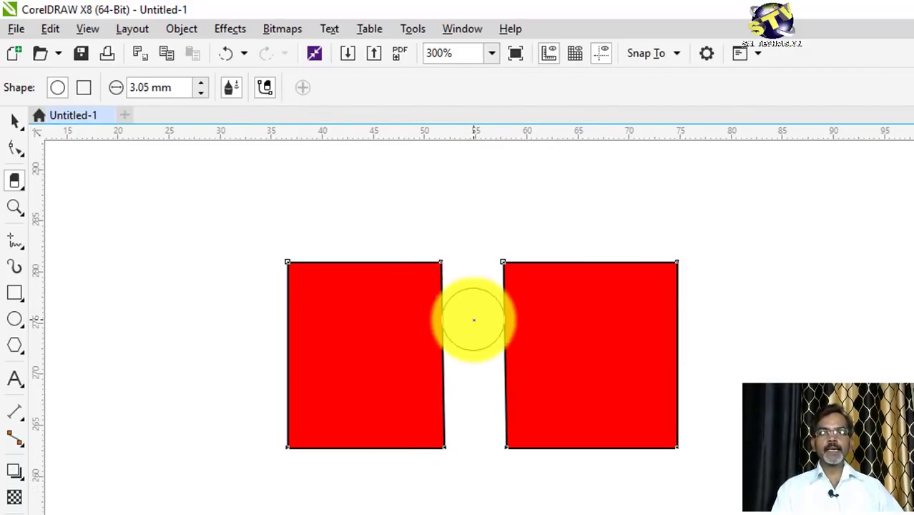
Select the divided red rectangle with the Pick tool and move its two halves together to a slightly higher position.
left_click(16, 123)
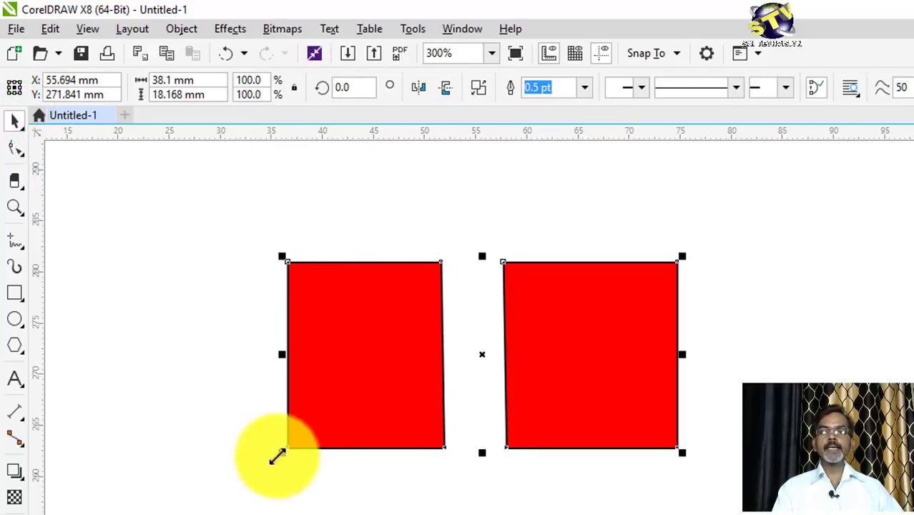
left_click(199, 431)
left_click(544, 384)
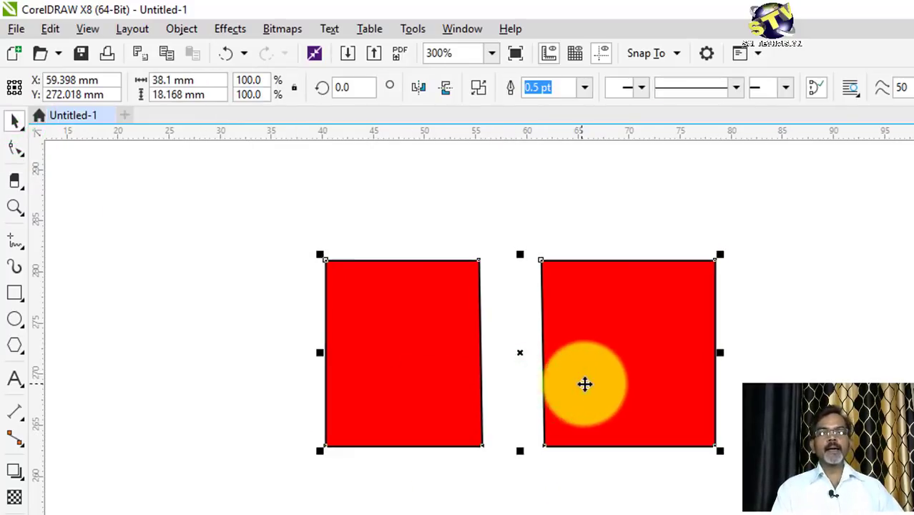
left_click_drag(586, 382, 567, 370)
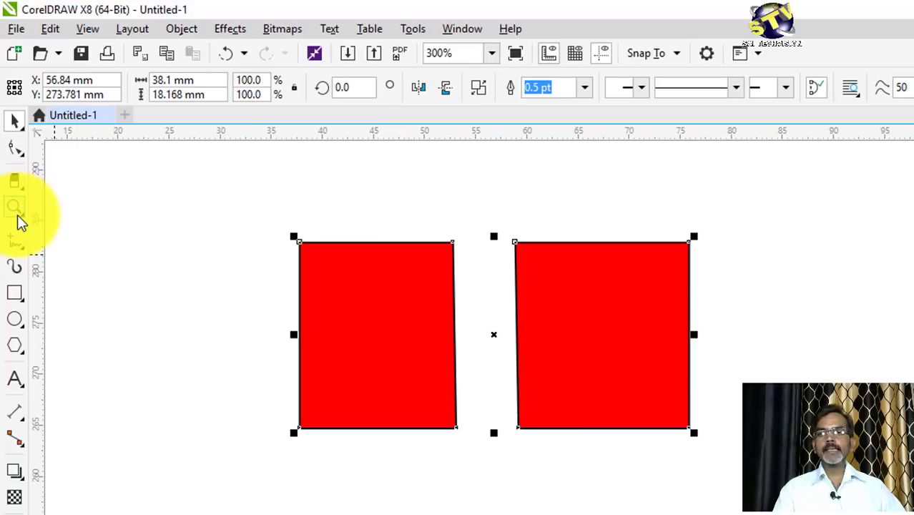
Erase rounded notches into the left half's outer edge and the right half's outer, top and bottom edges, plus a vertical strip through the left half.
left_click(14, 180)
left_click_drag(248, 320, 377, 327)
left_click_drag(760, 337, 760, 337)
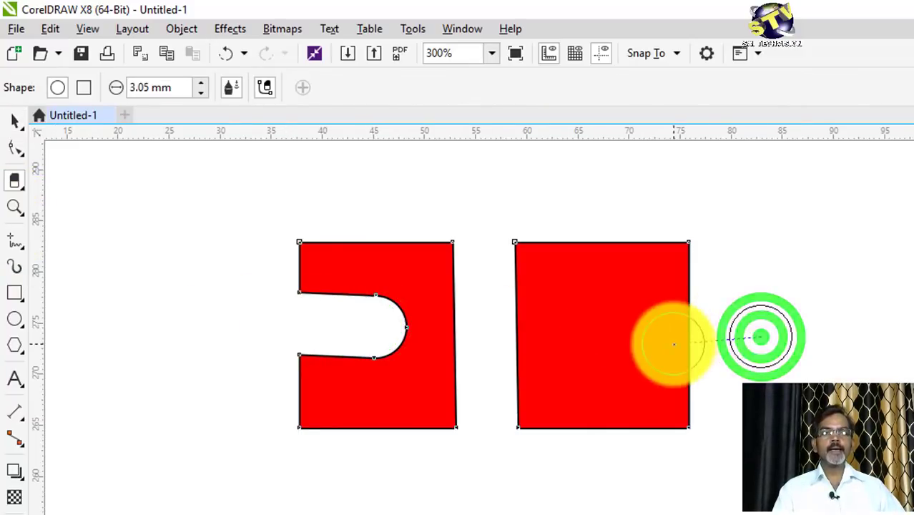
left_click_drag(674, 344, 647, 341)
left_click_drag(574, 207, 579, 289)
left_click_drag(574, 472, 574, 397)
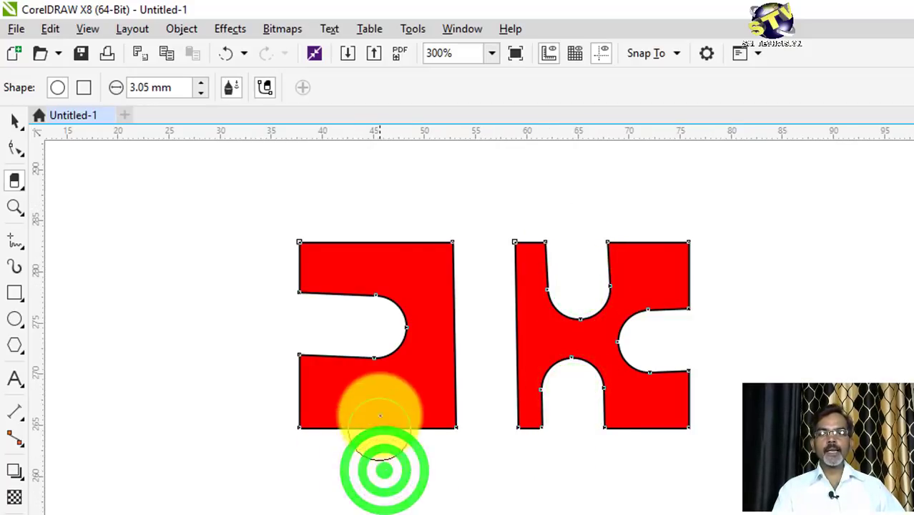
mouse_move(380, 405)
left_mouse_down()
mouse_move(393, 242)
mouse_move(369, 444)
mouse_move(386, 271)
mouse_move(374, 215)
left_mouse_up()
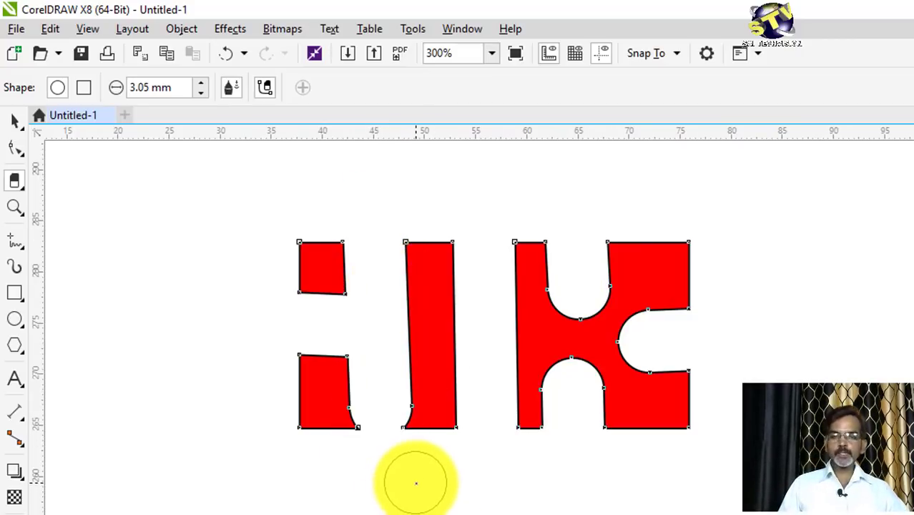
Undo the notches and vertical strip erased from the two red halves.
key("ctrl+z")
key("ctrl+z")
key("ctrl+z")
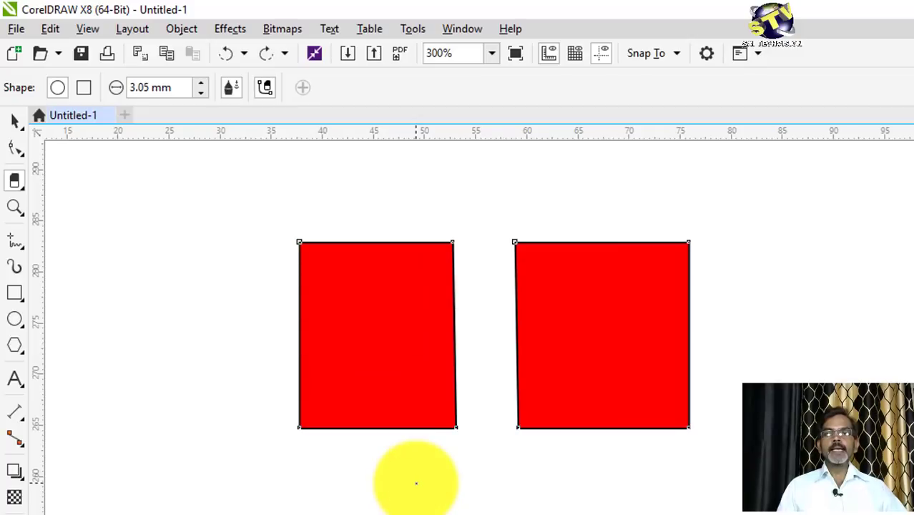
key("ctrl+z")
Try erasing a round hole in the right half and a straight diagonal strip across both halves, and undo both erasures.
left_click(639, 330)
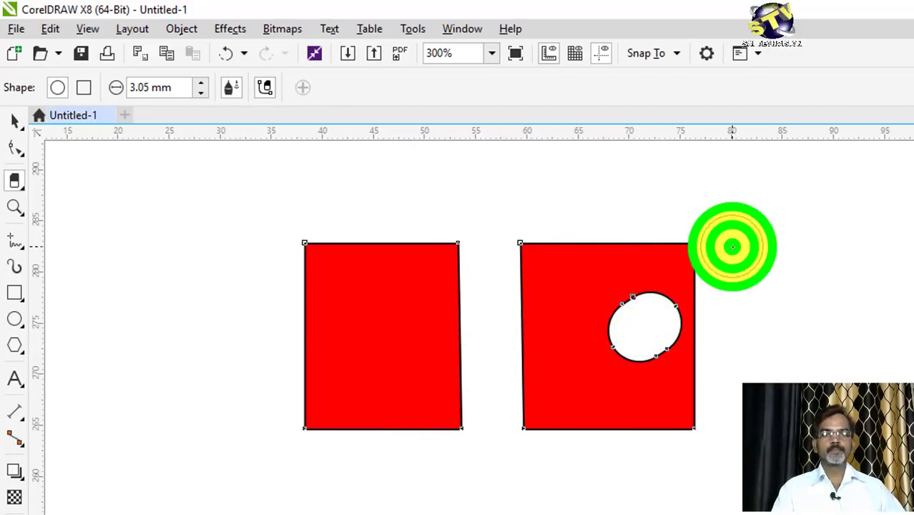
left_click(773, 198)
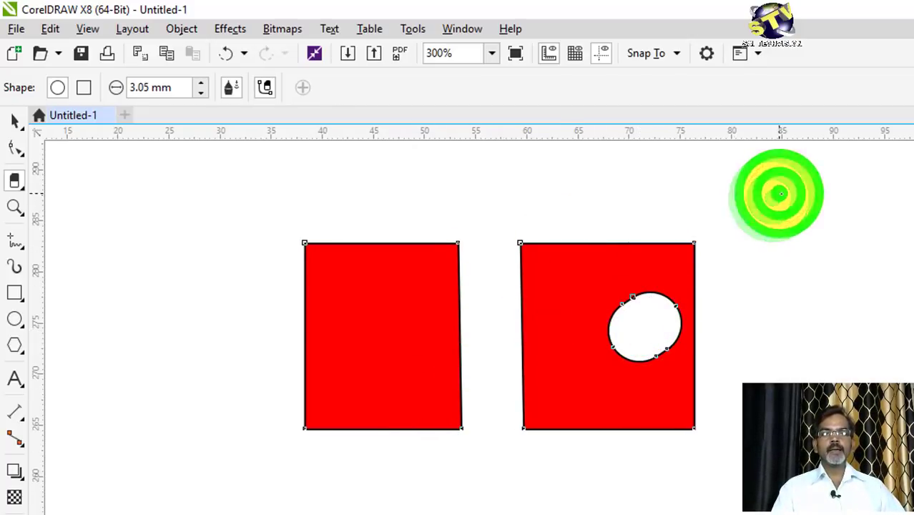
left_click(392, 363)
left_click(429, 310)
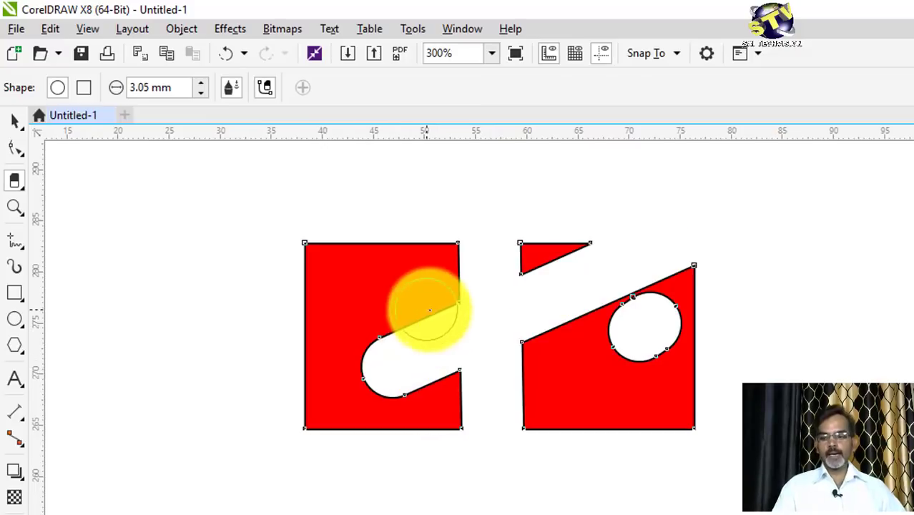
key("ctrl+z")
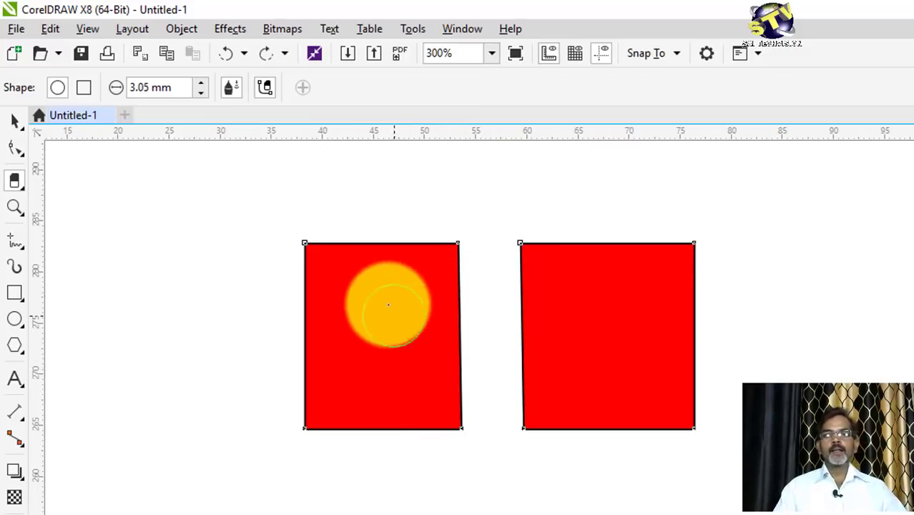
Erase a vertical round-ended slot inside each of the two red halves with the 3.05 mm round nib.
left_click_drag(384, 299, 384, 355)
left_click(592, 316)
left_click_drag(593, 307, 593, 362)
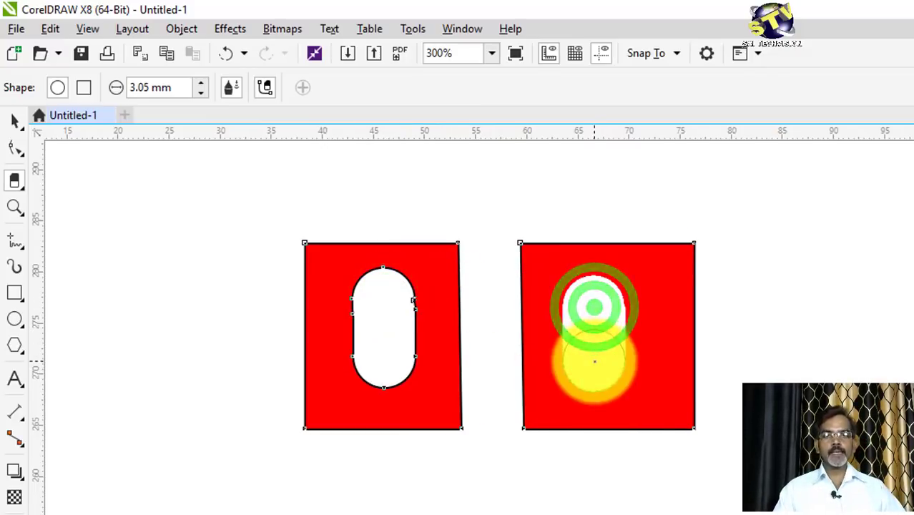